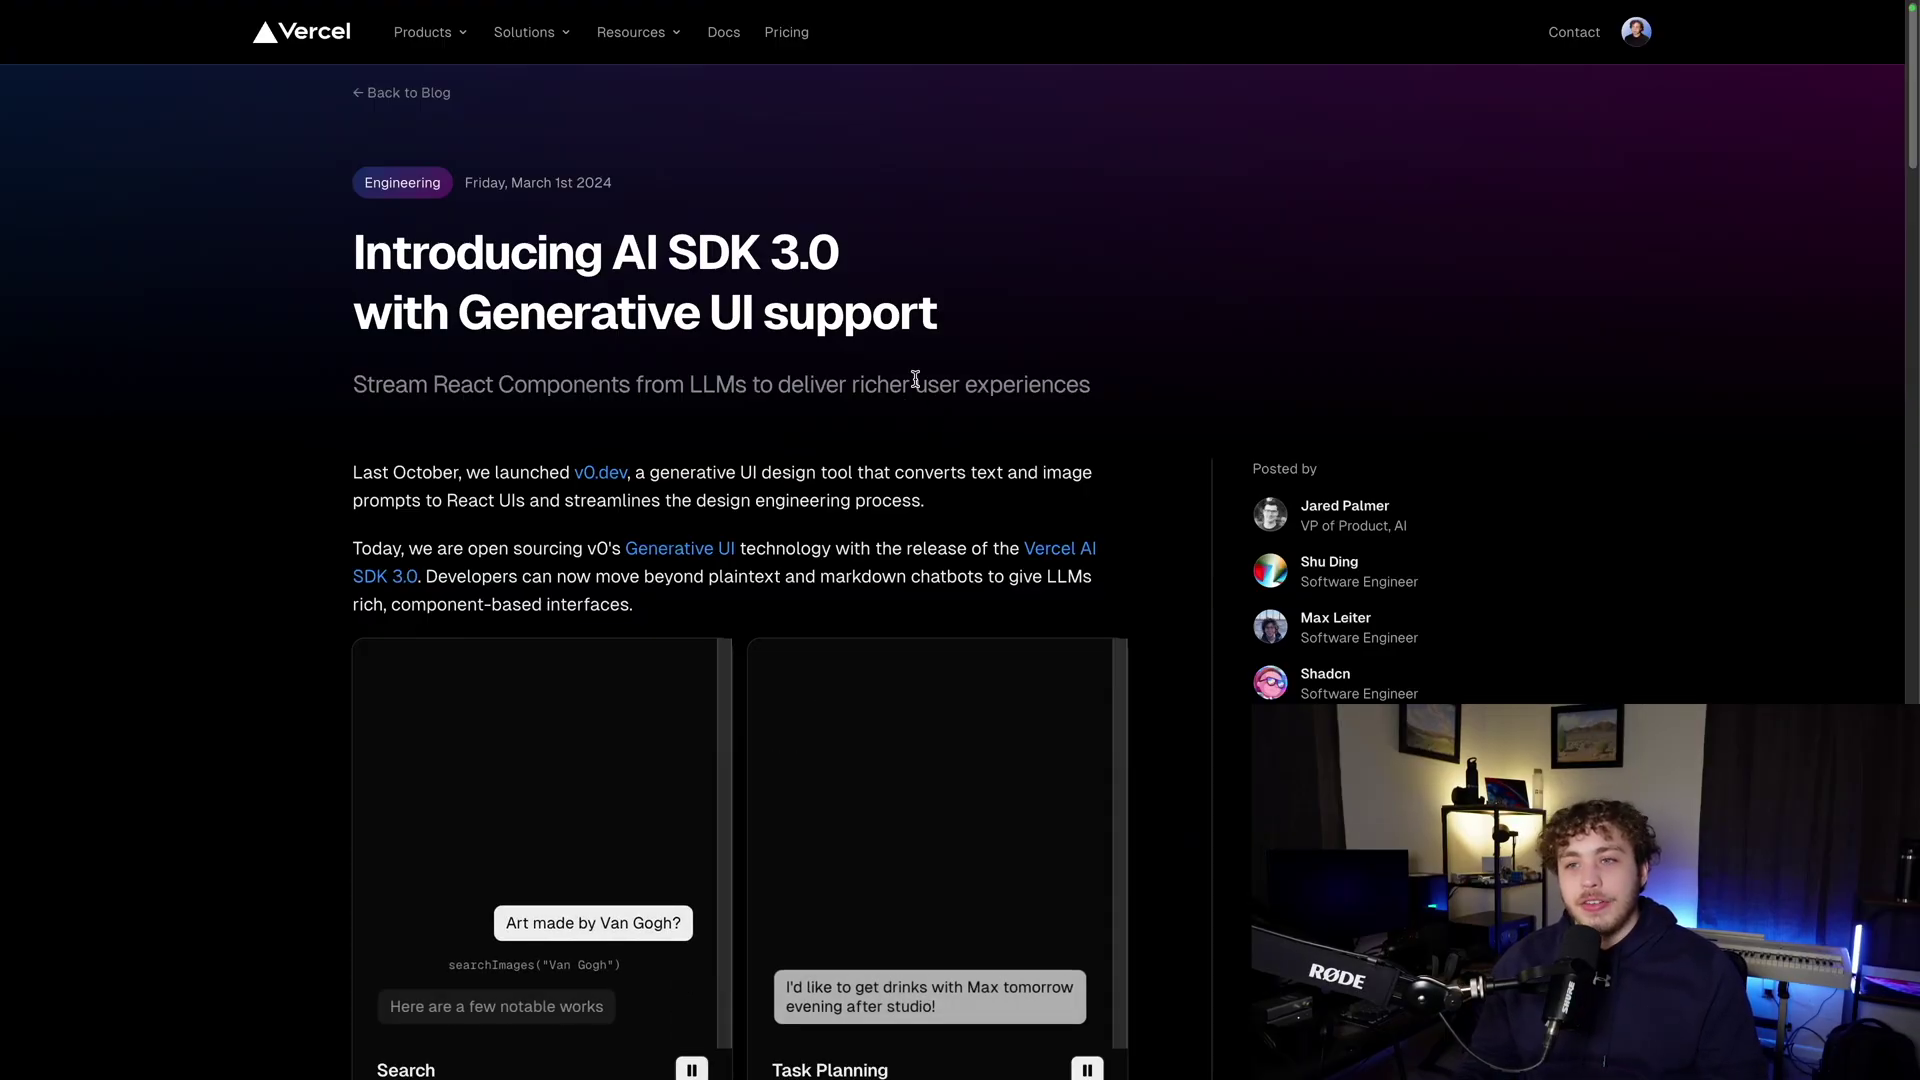
Highlight the 'Generative UI support' headline phrase and scroll down through the demo cards.
drag(460, 312, 942, 314)
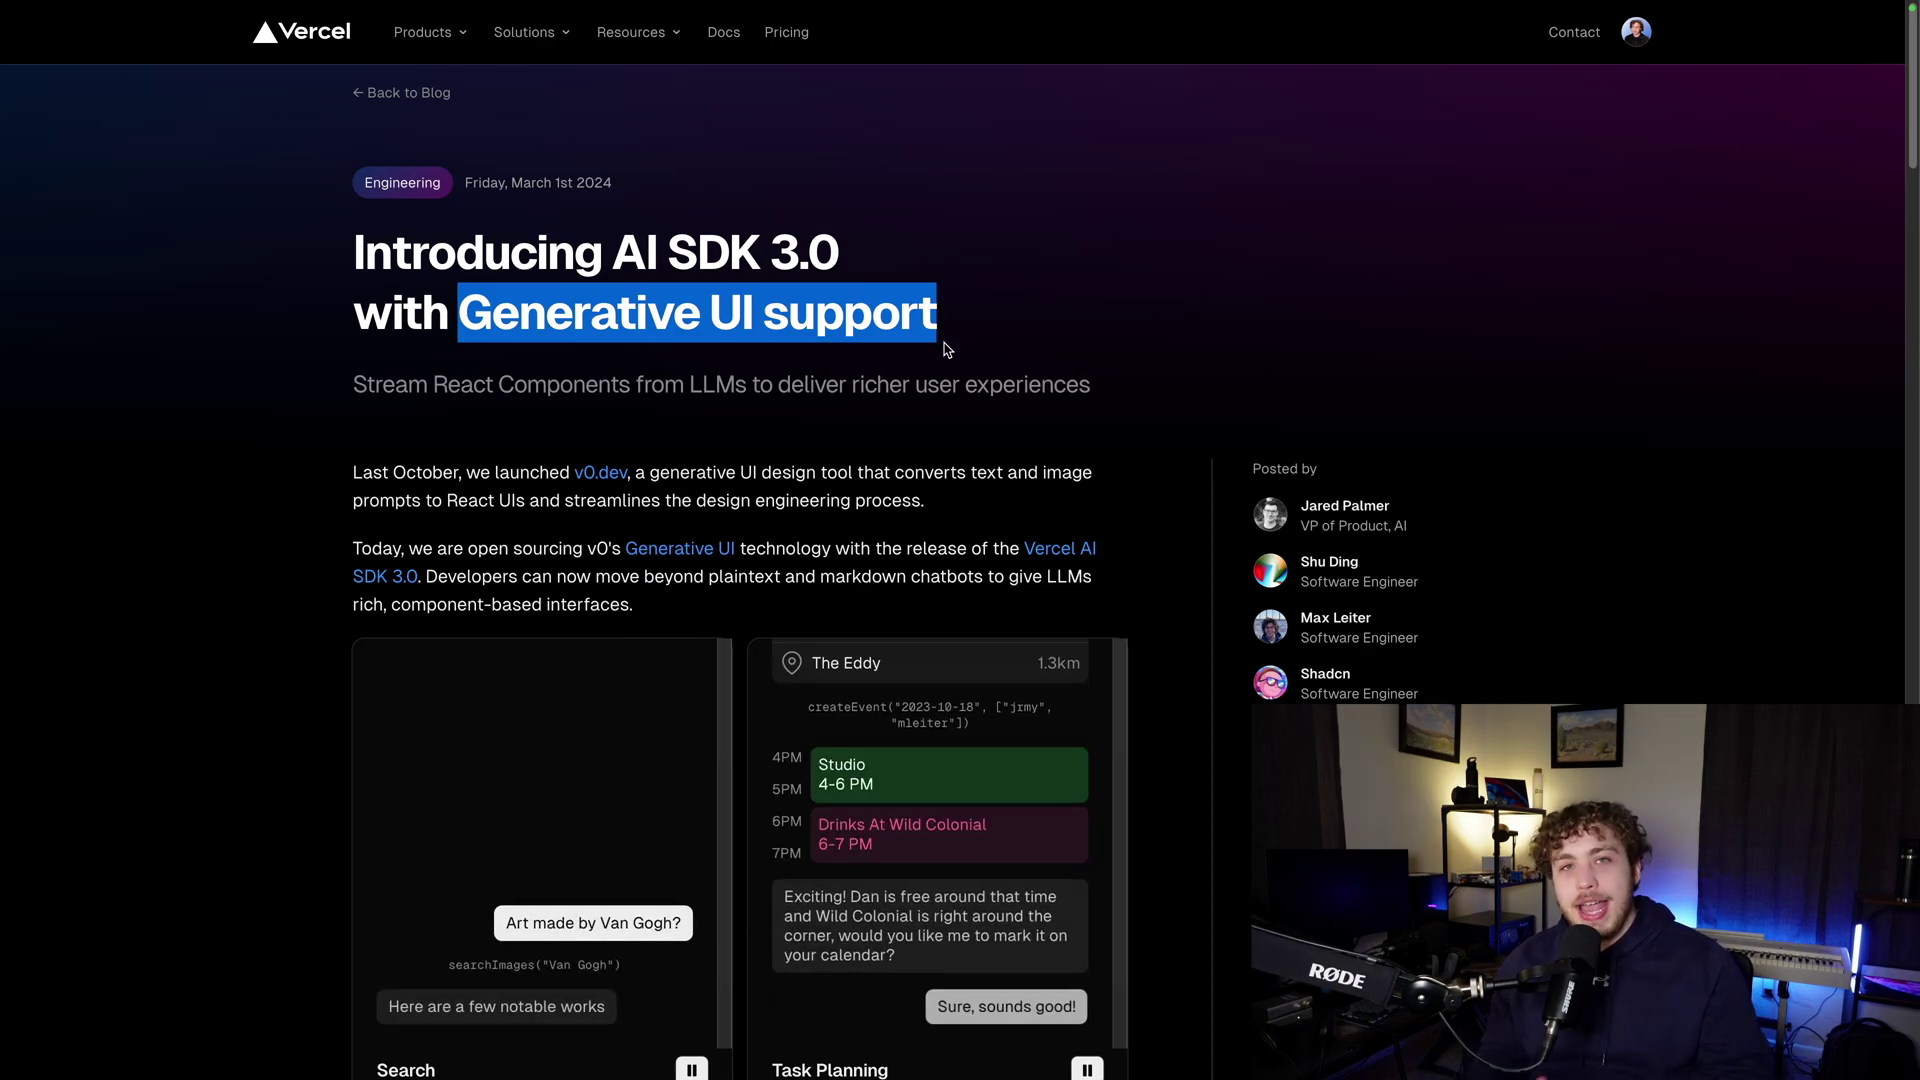
scroll(946, 348, down, 3)
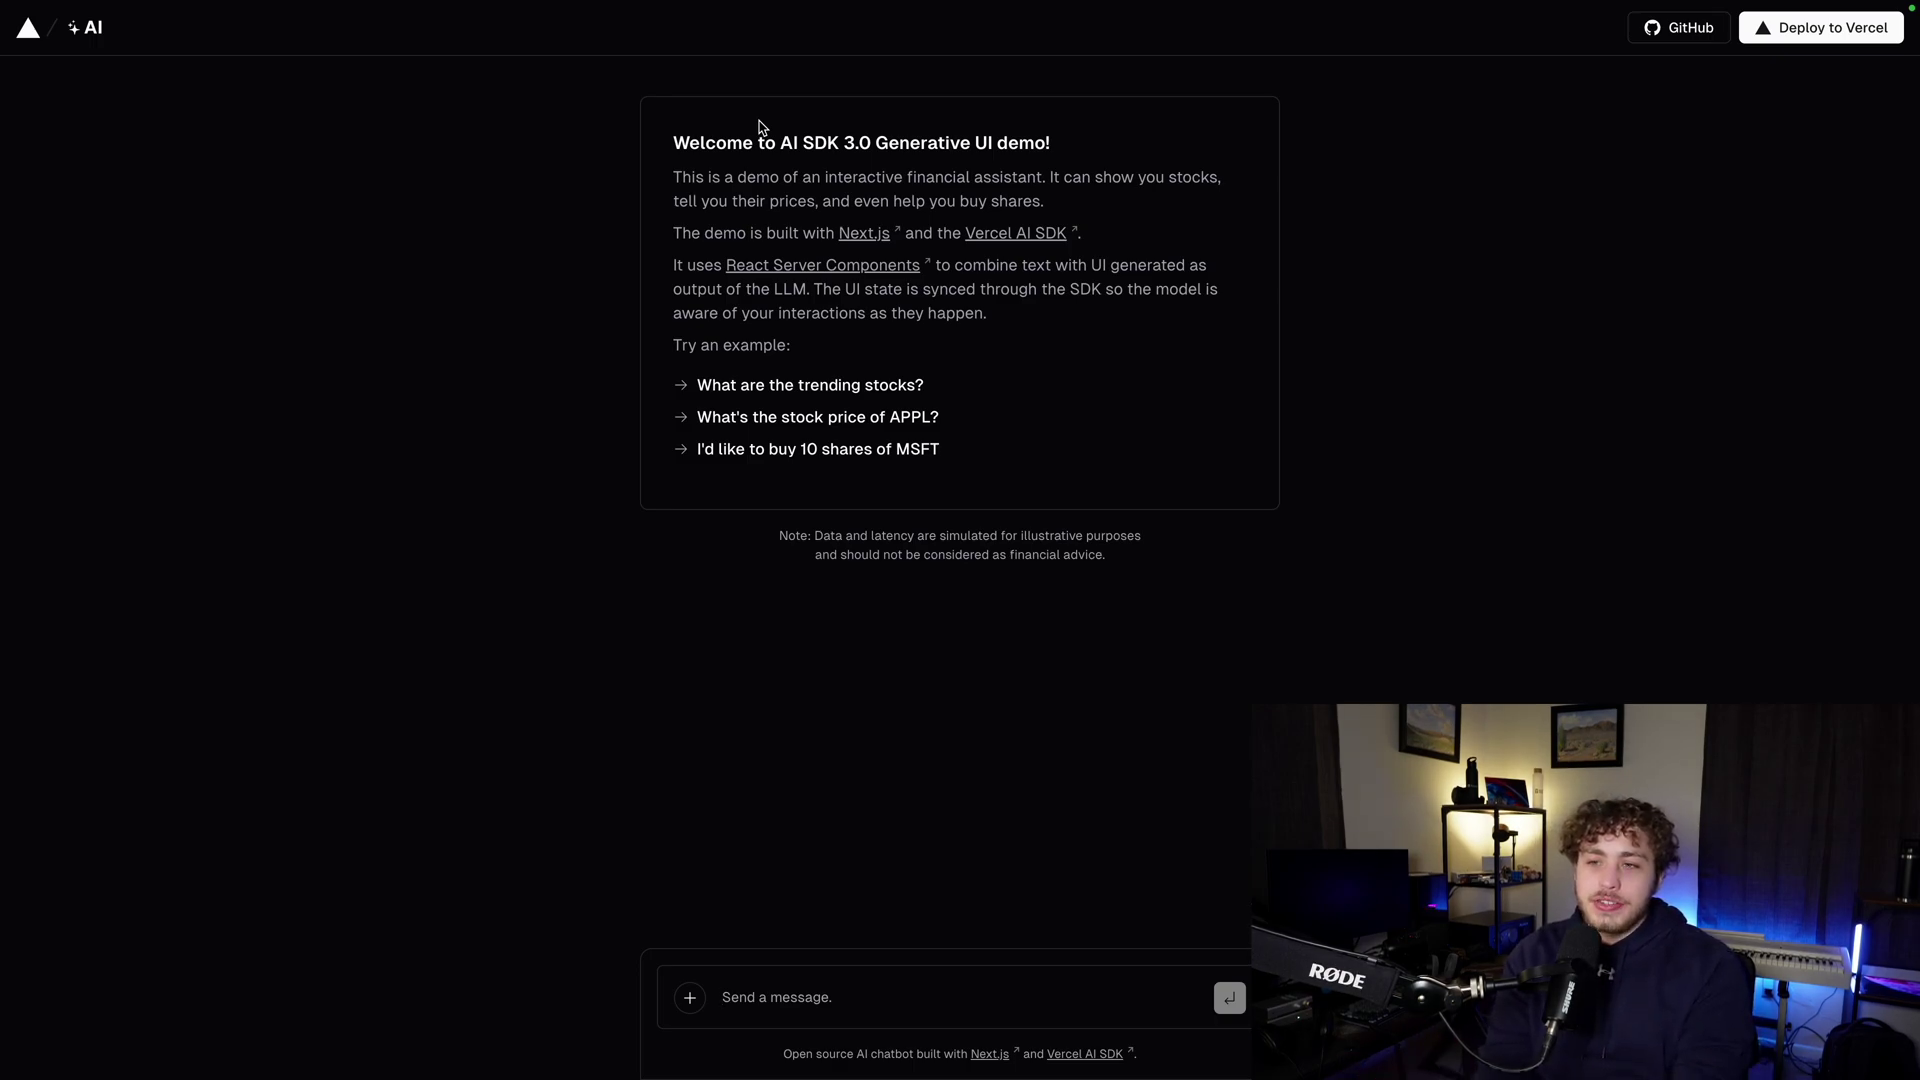
Ask the assistant 'What are you able to do?' and then 'Give me some info for $TSLA'.
text(What are you able)
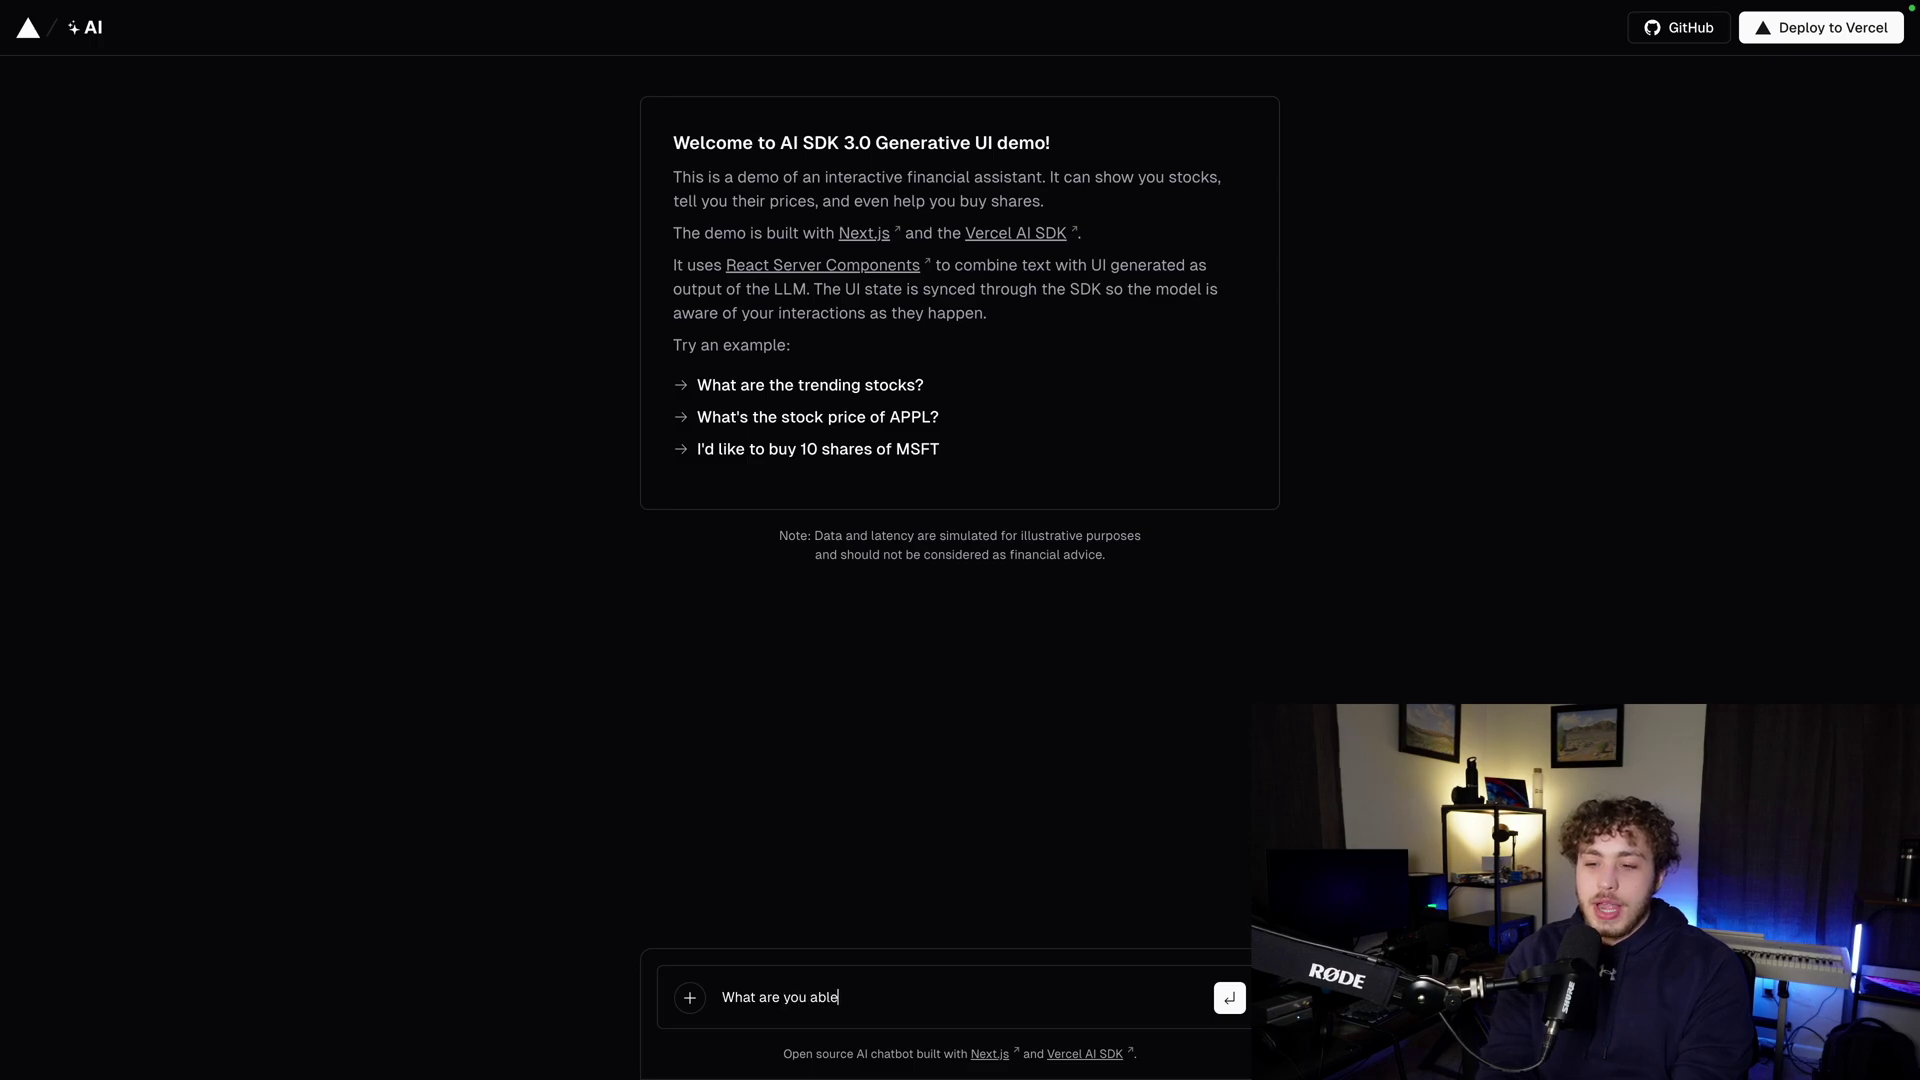
key(Return)
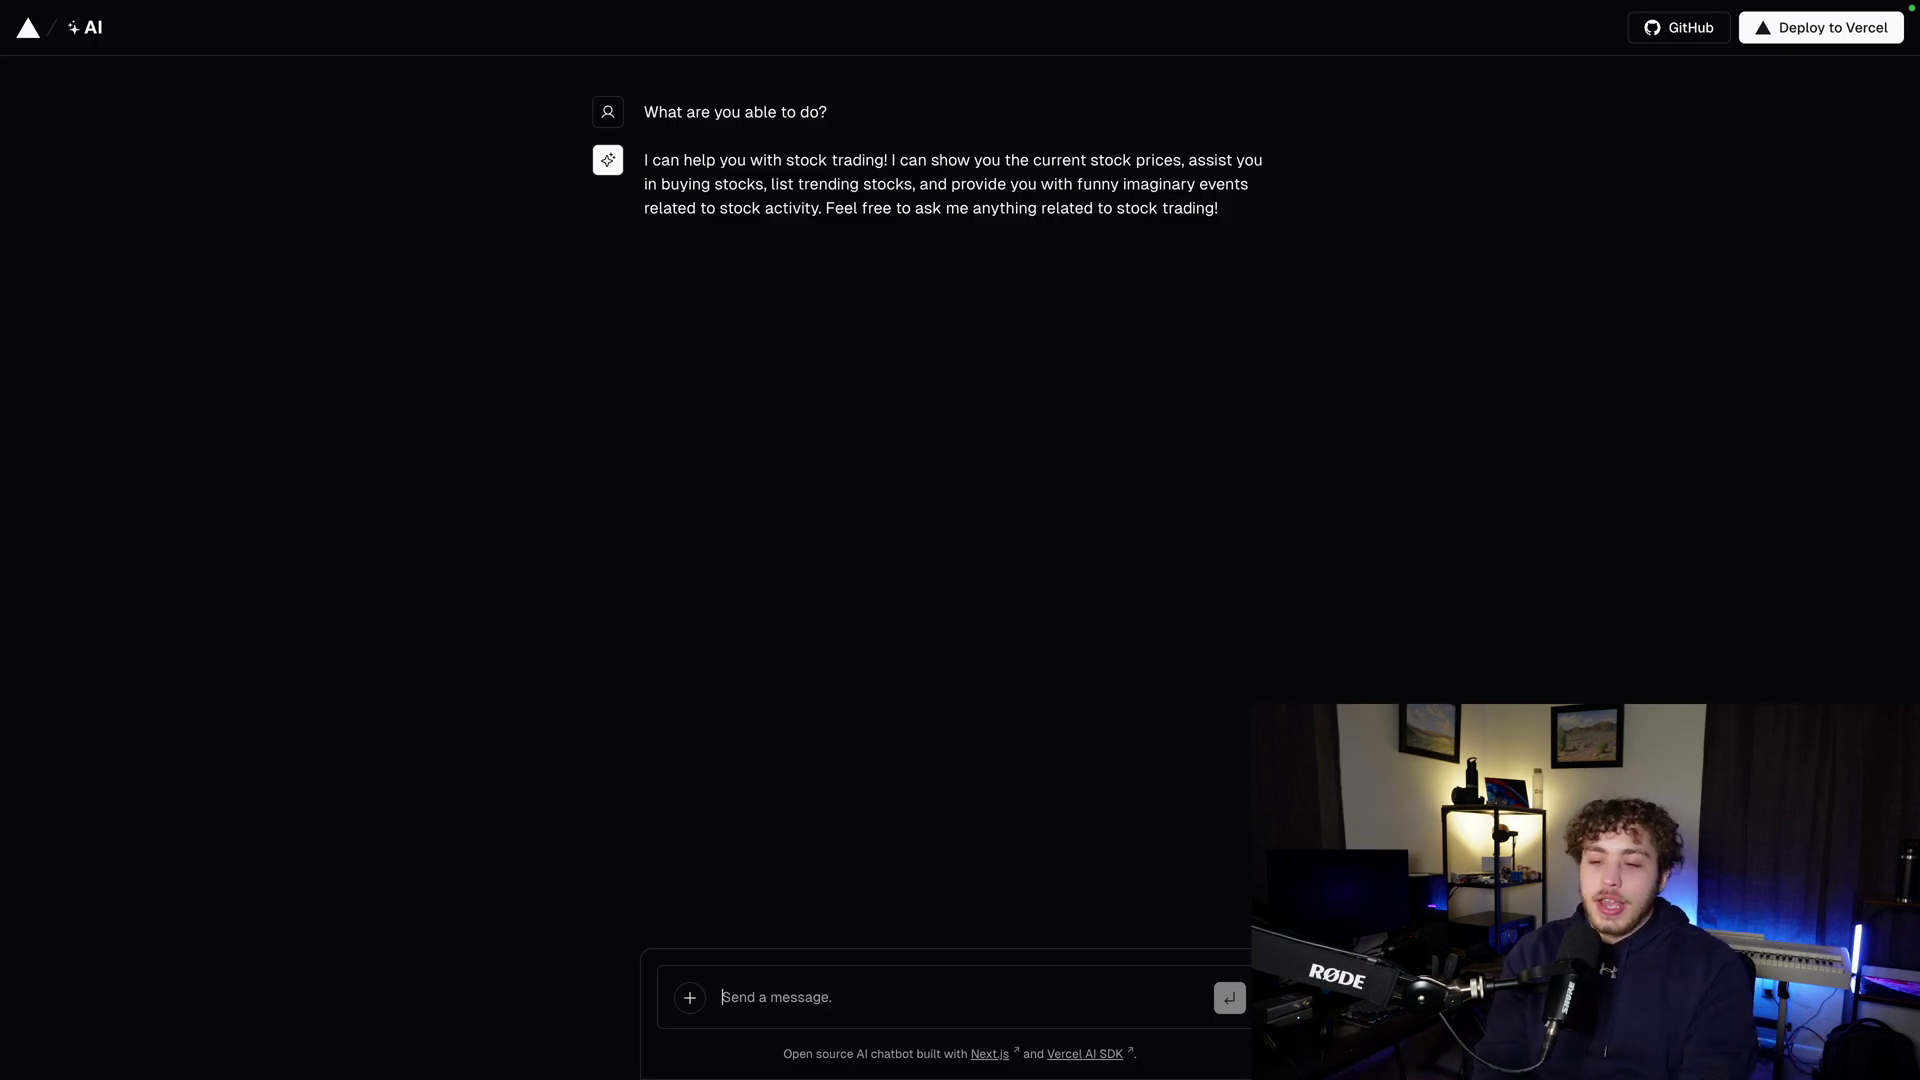
text(Give me so)
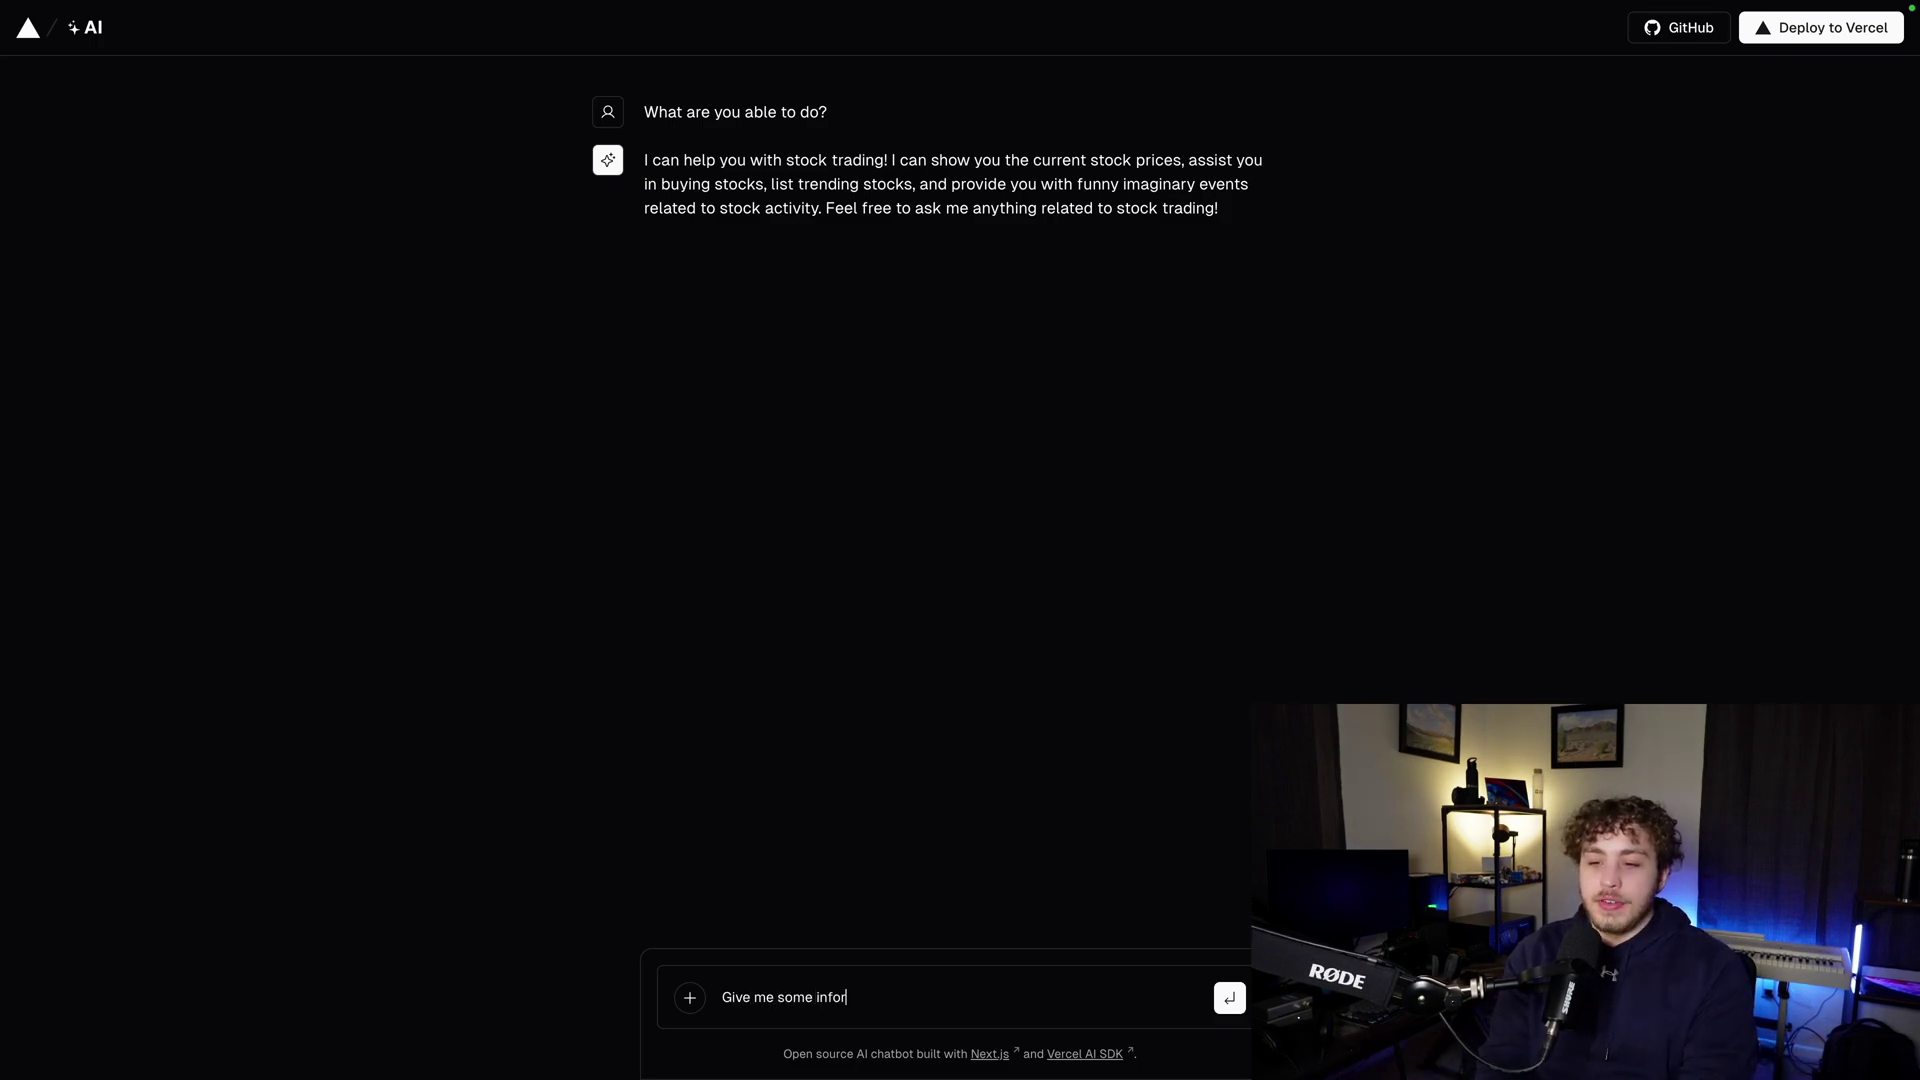
text(me info for $TS)
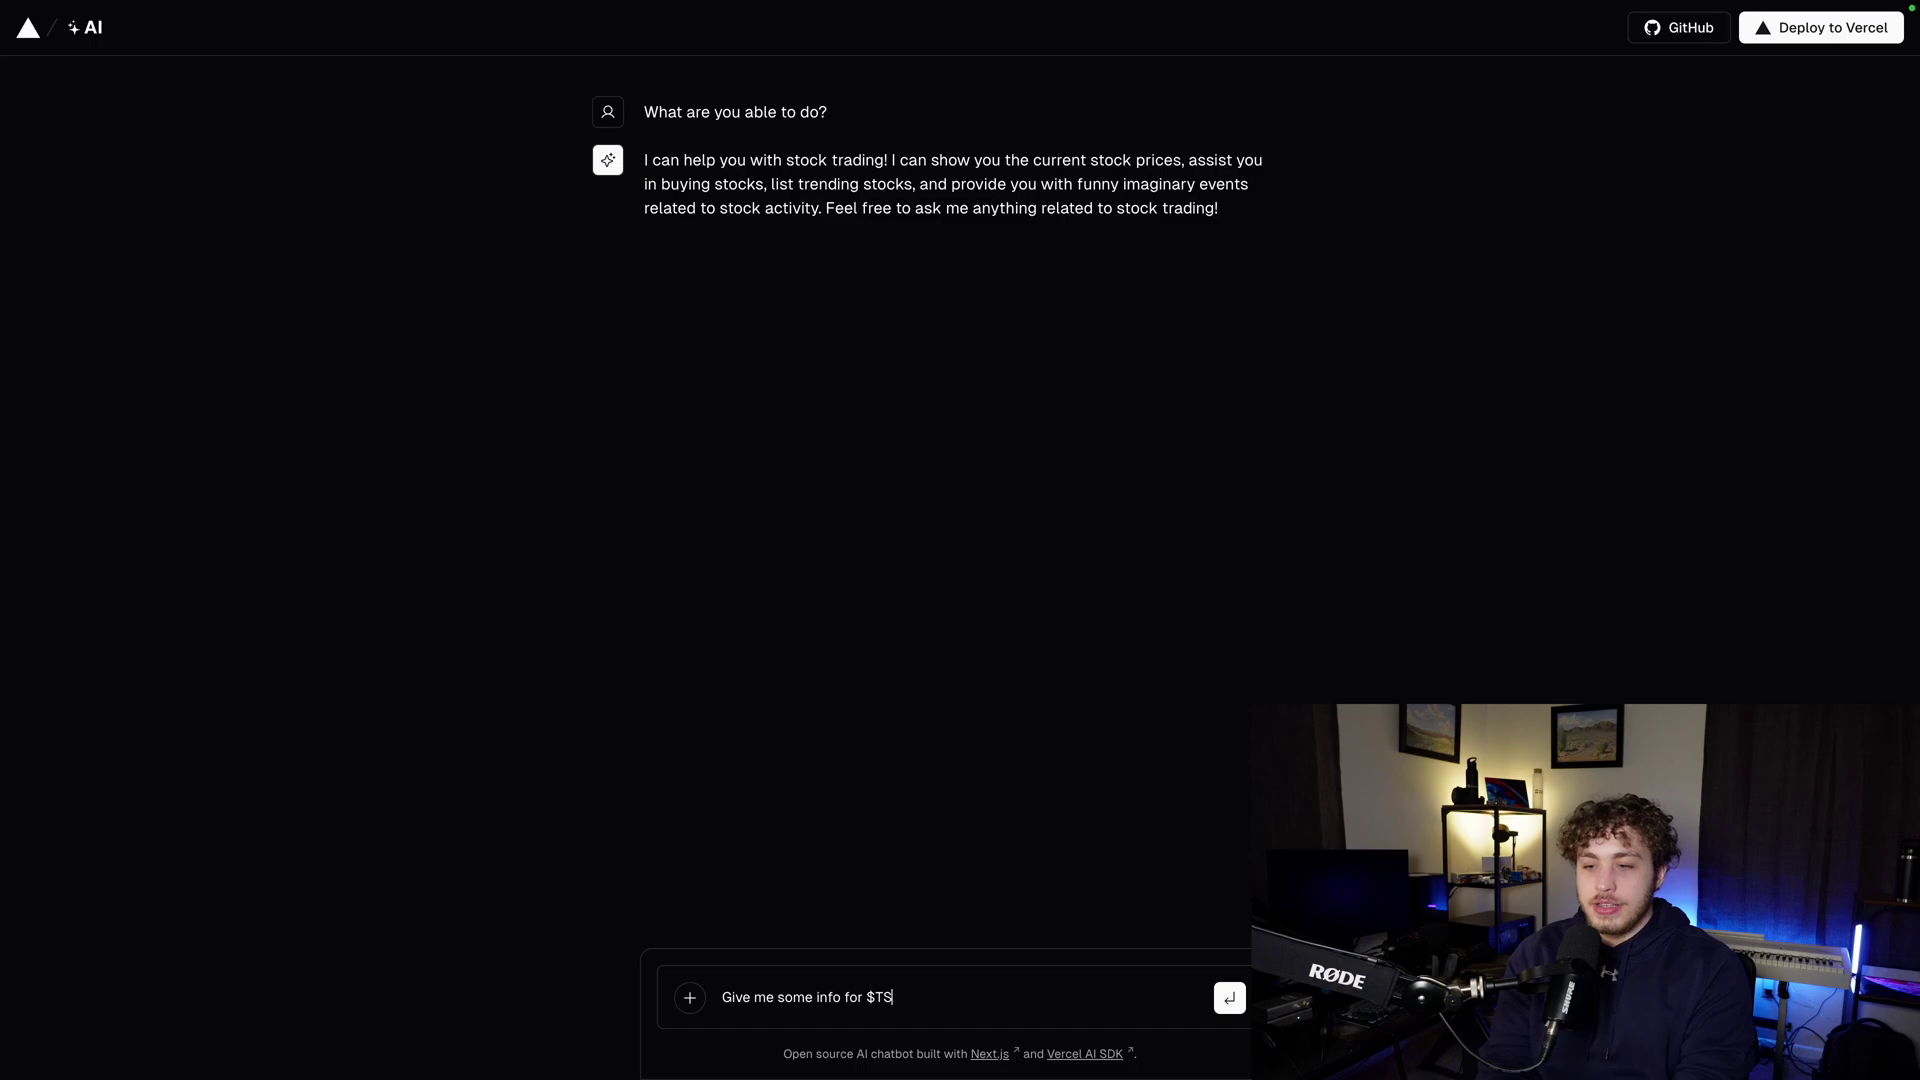
text(LA)
key(Return)
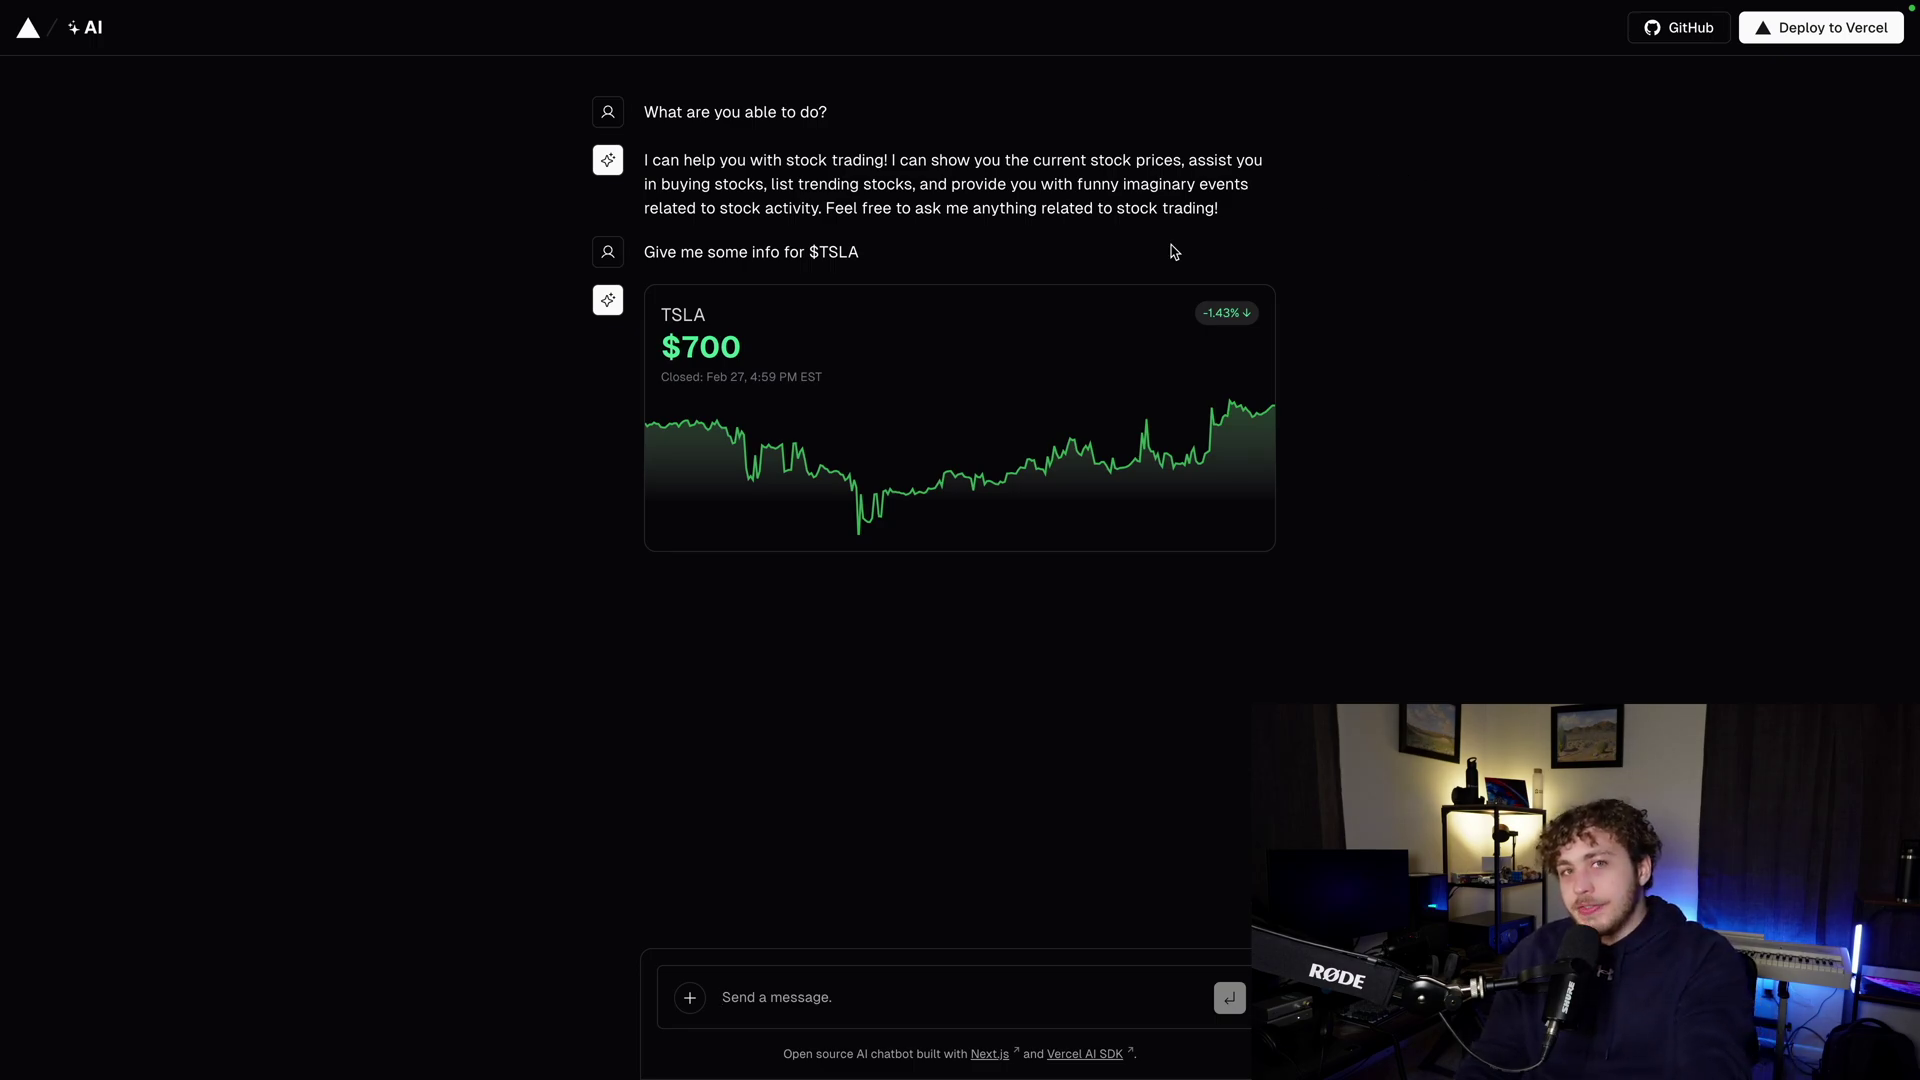
Highlight the $TSLA request message in the chat twice, clearing each highlight.
drag(687, 246, 845, 250)
click(883, 255)
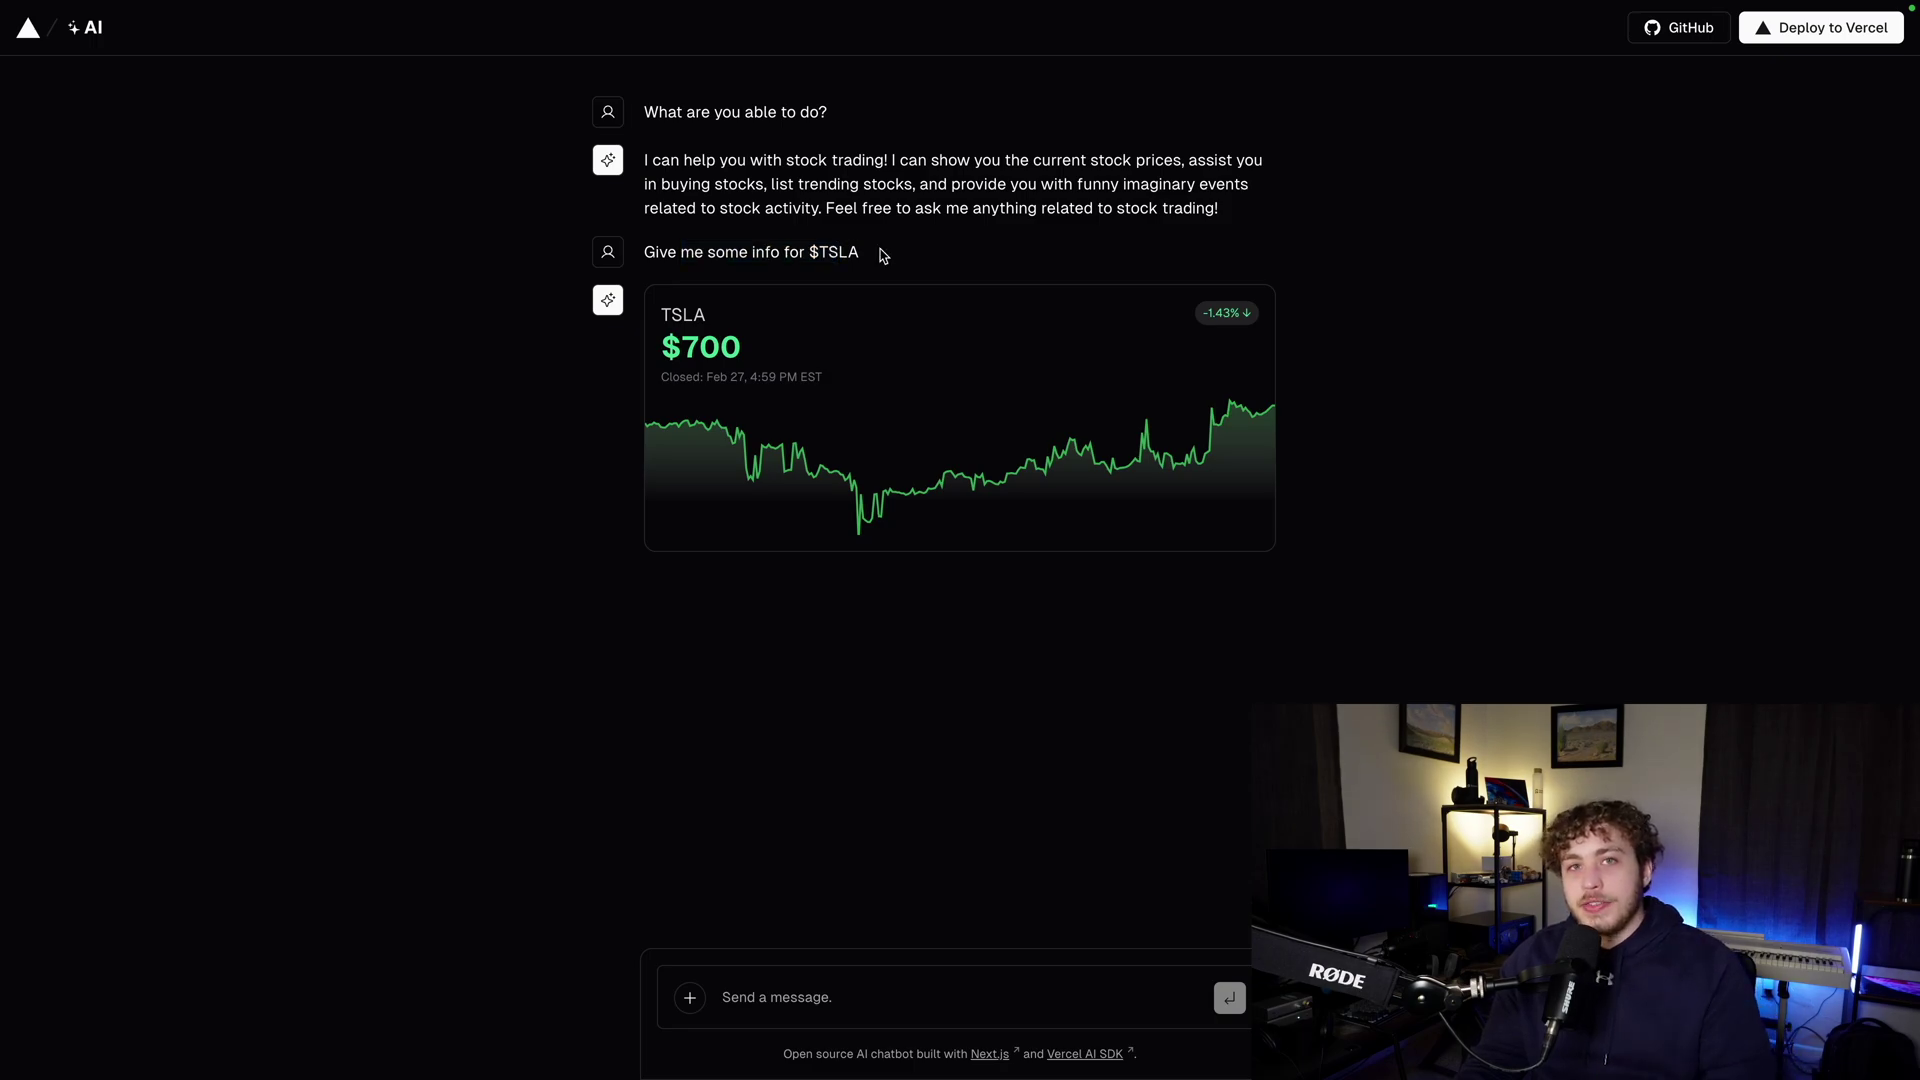
drag(663, 257, 851, 256)
click(864, 261)
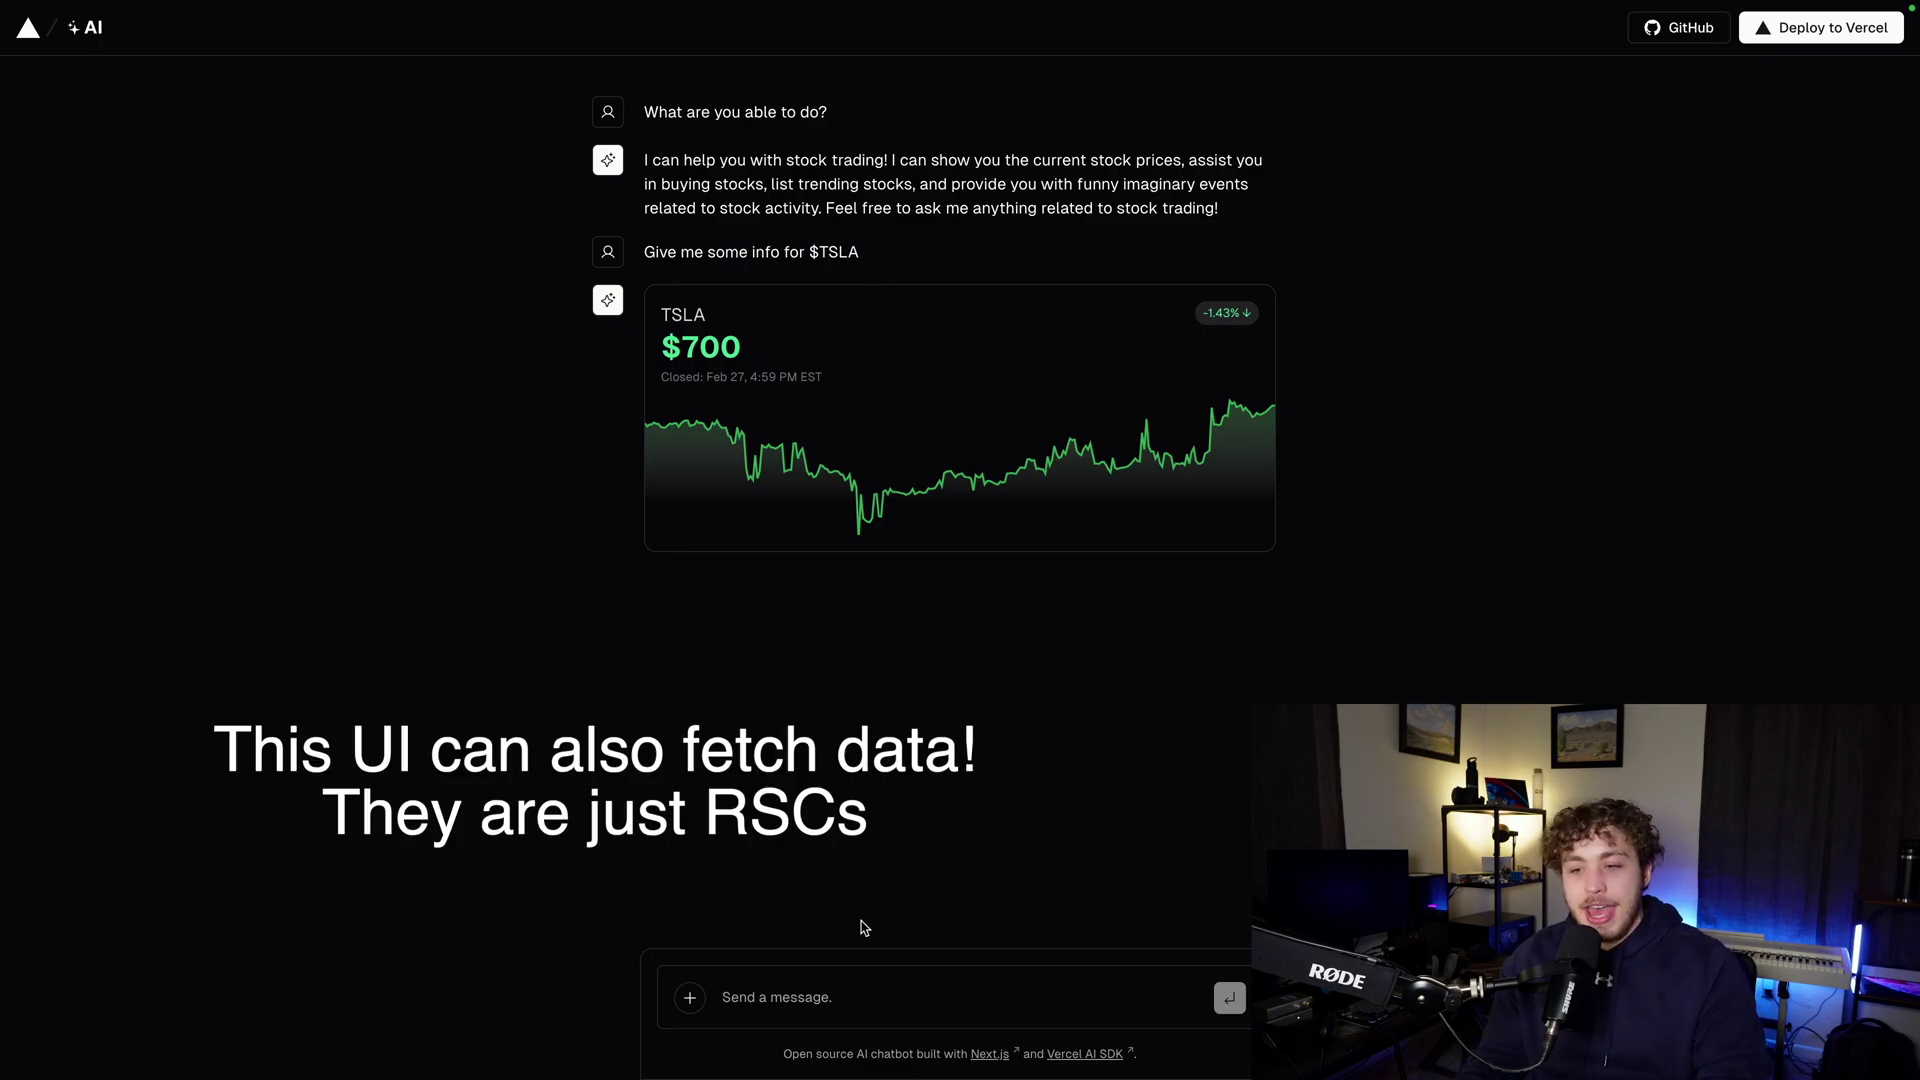
Send 'Let me buy some tesla', set the slider to 361 shares, and confirm the purchase.
key(shift+Return)
key(BackSpace)
text(Let me buy)
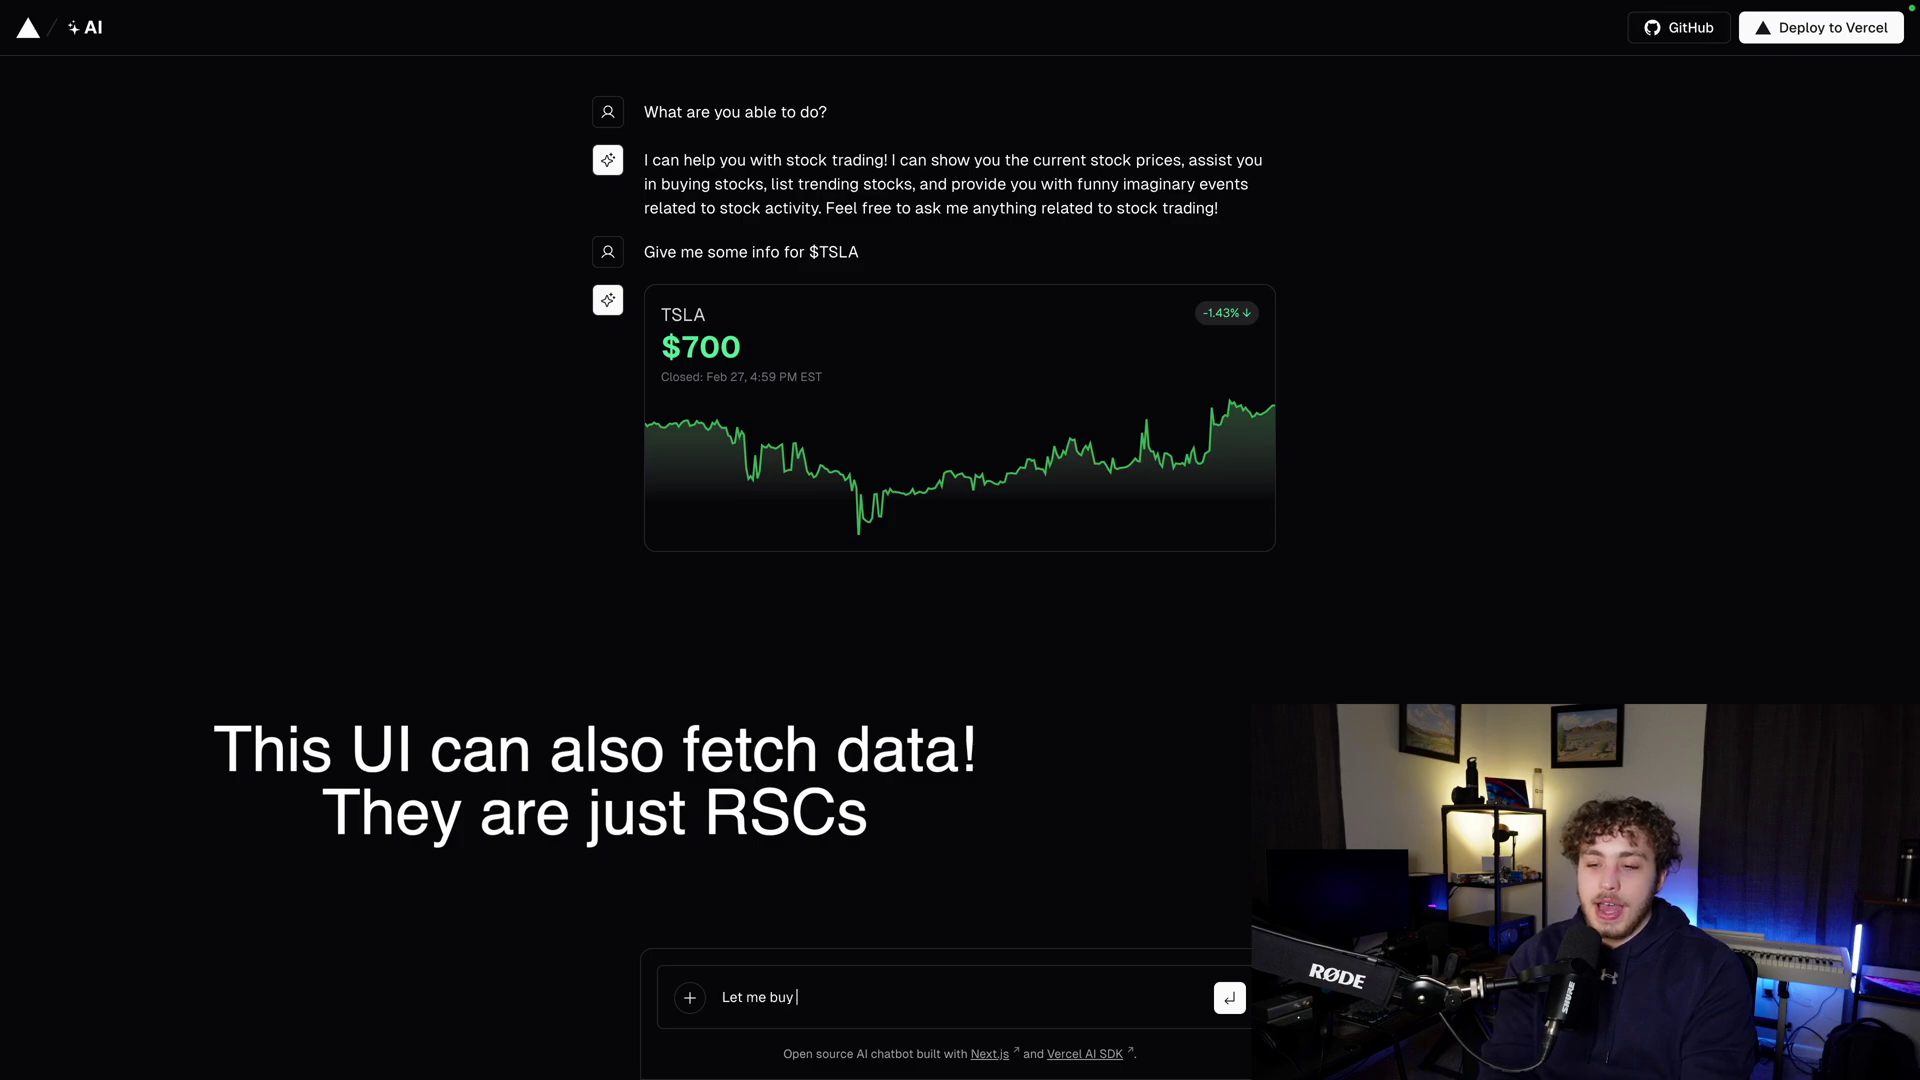
key(Return)
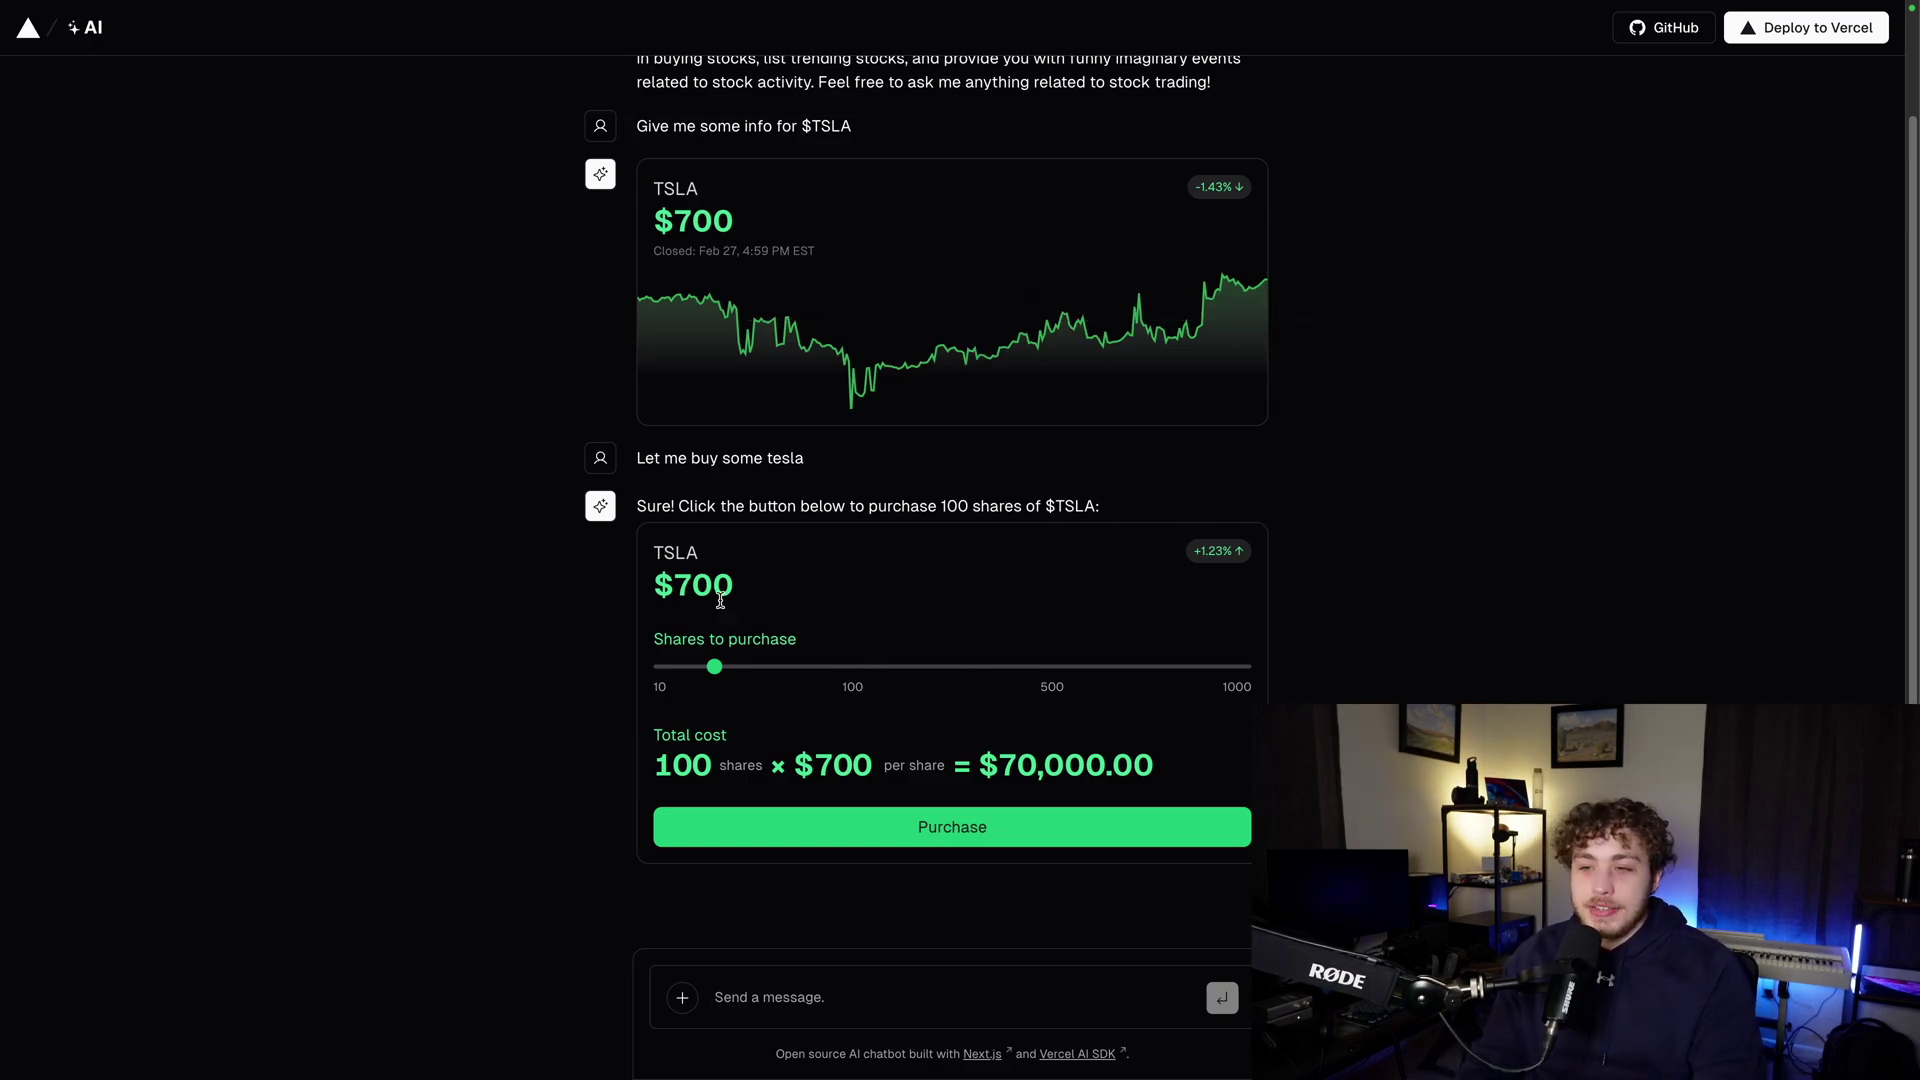
click(869, 677)
click(1236, 815)
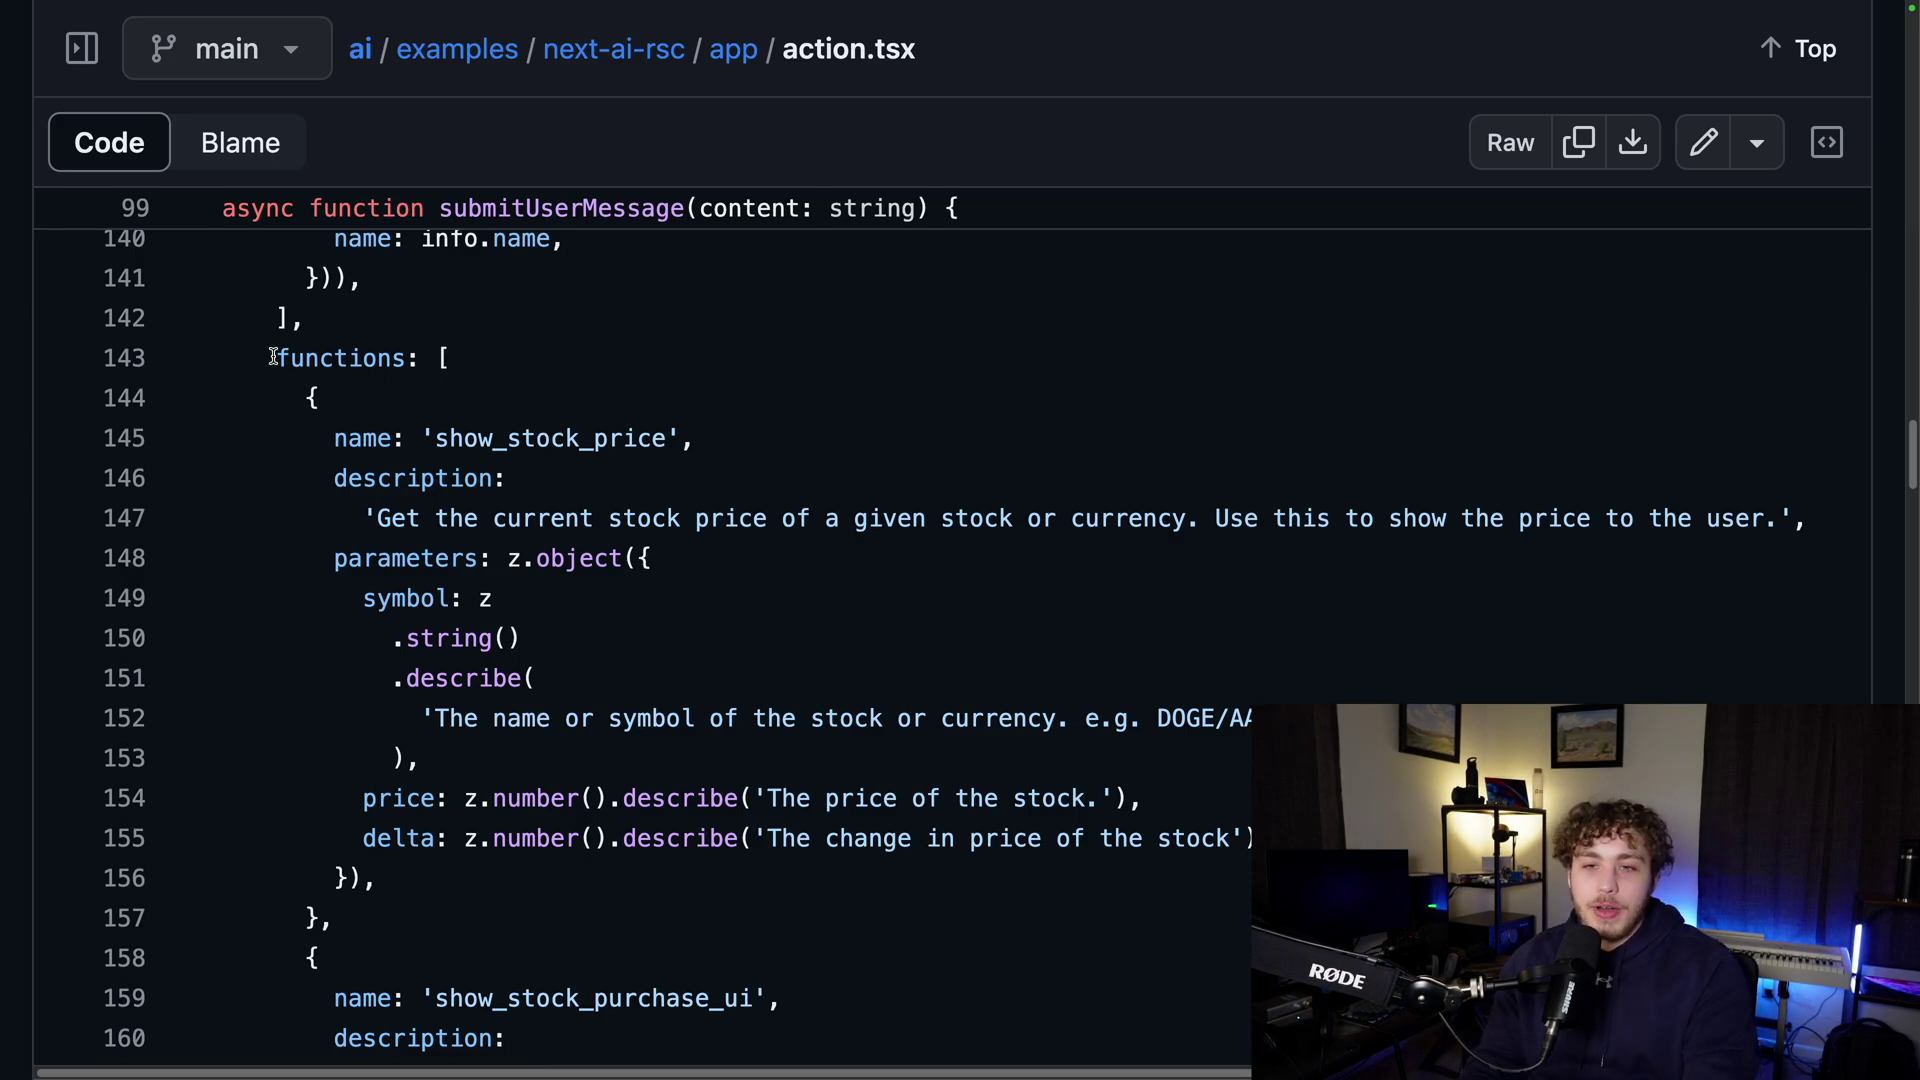
Highlight the functions list, show_stock_price, its description, and its symbol, price, delta parameters.
drag(279, 361, 435, 946)
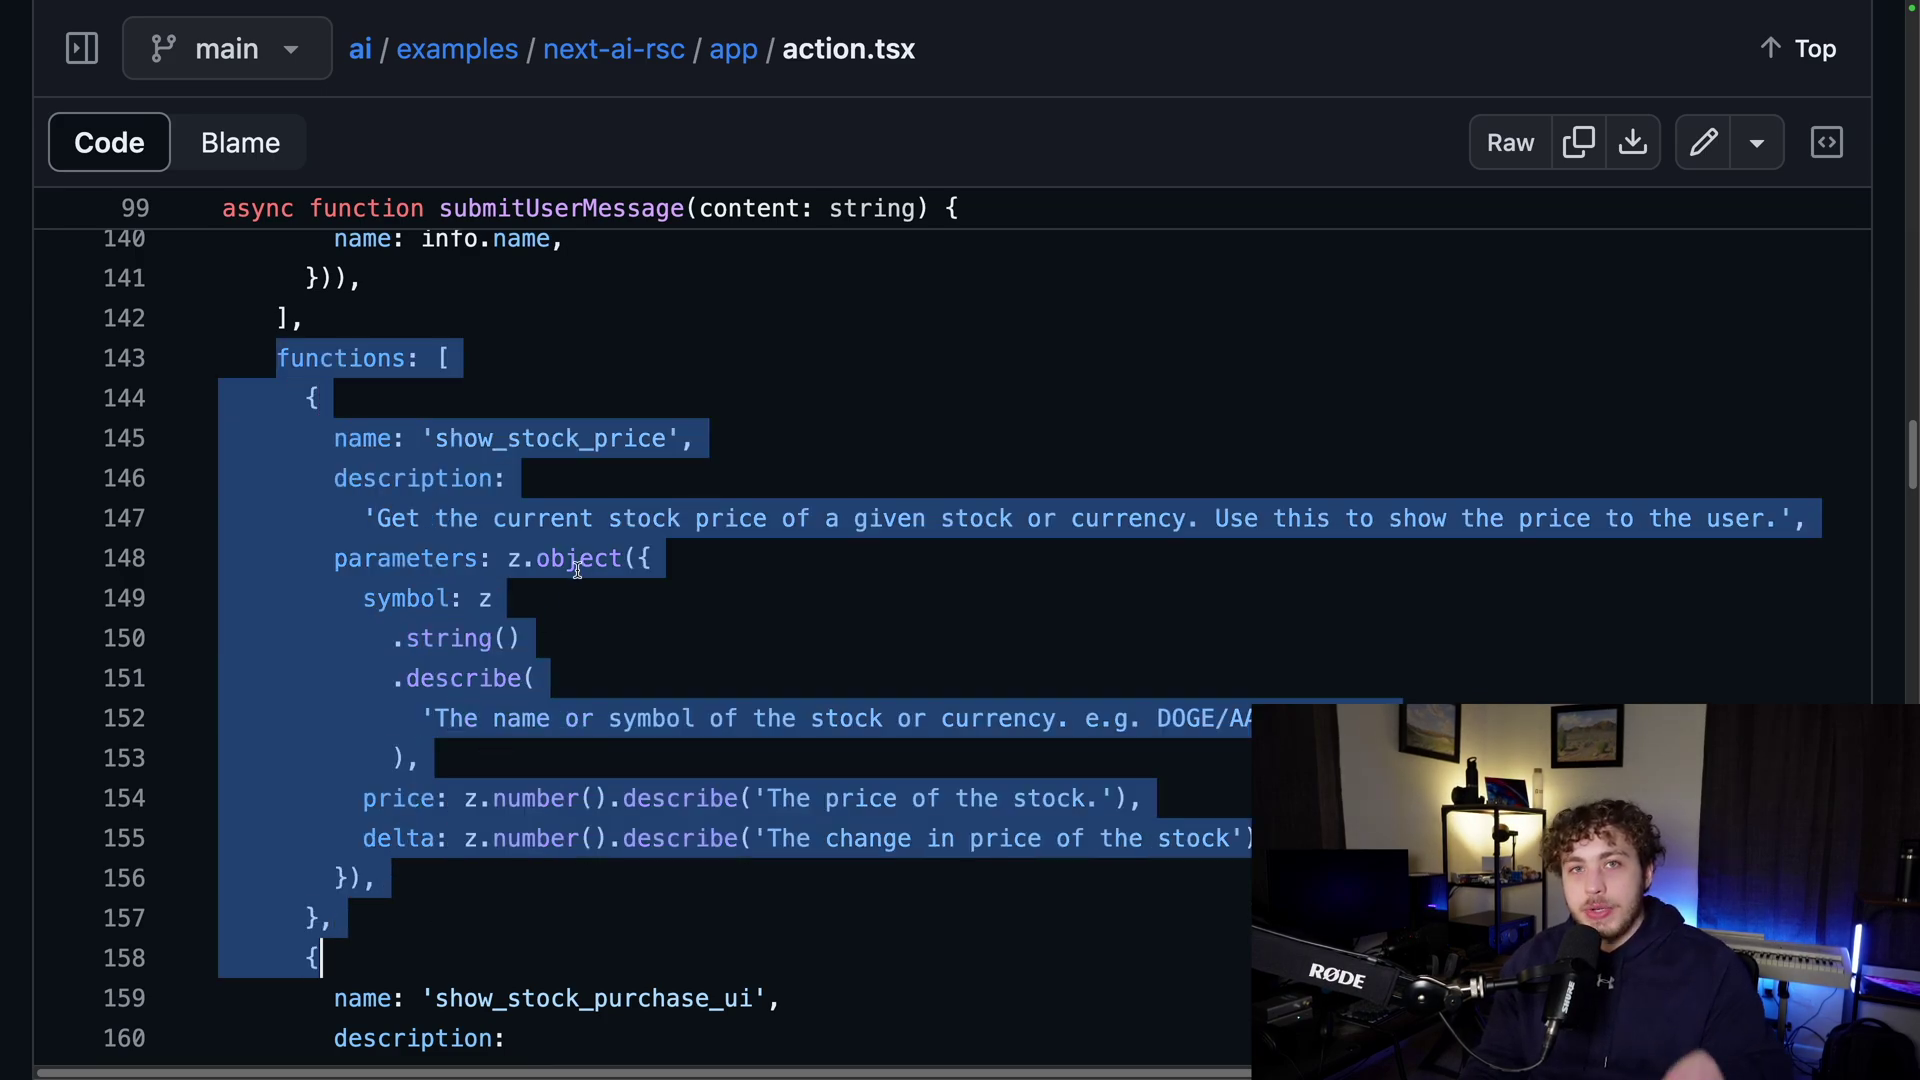
click(575, 627)
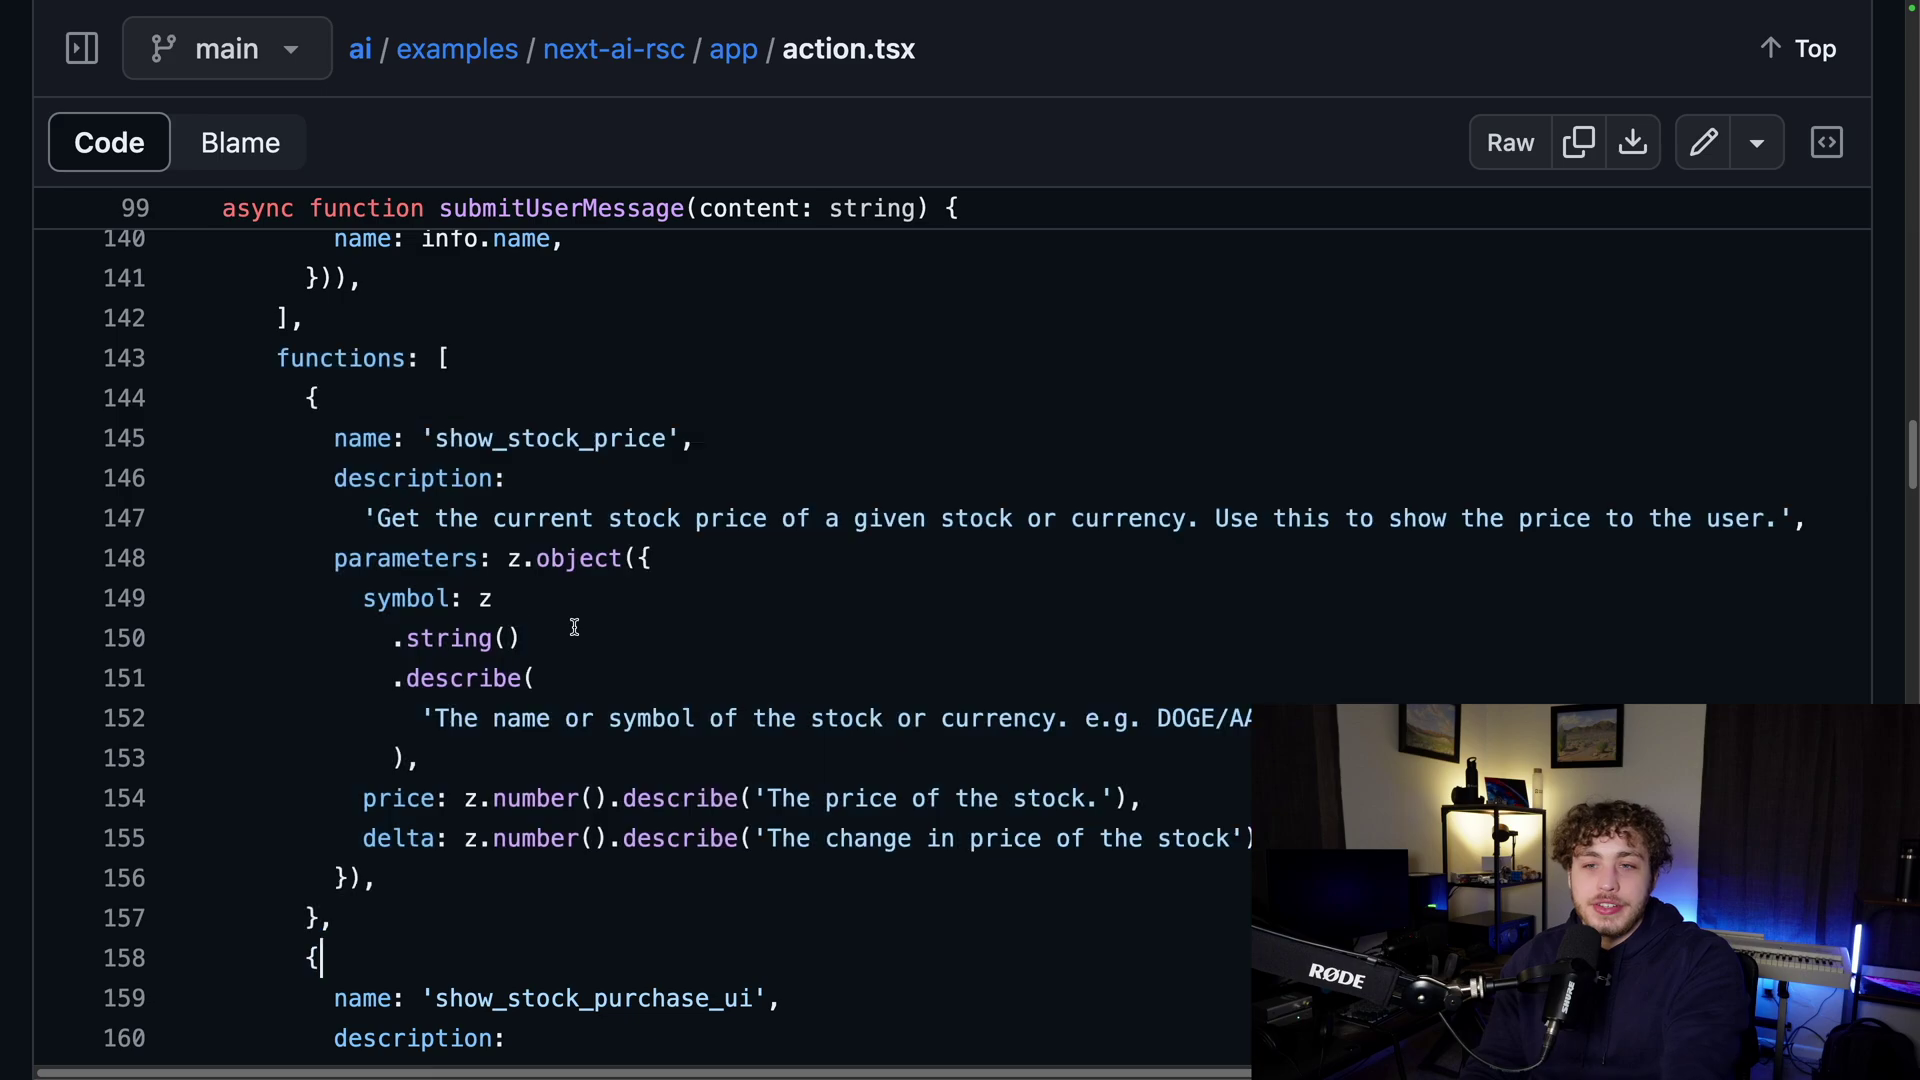
drag(422, 438, 655, 440)
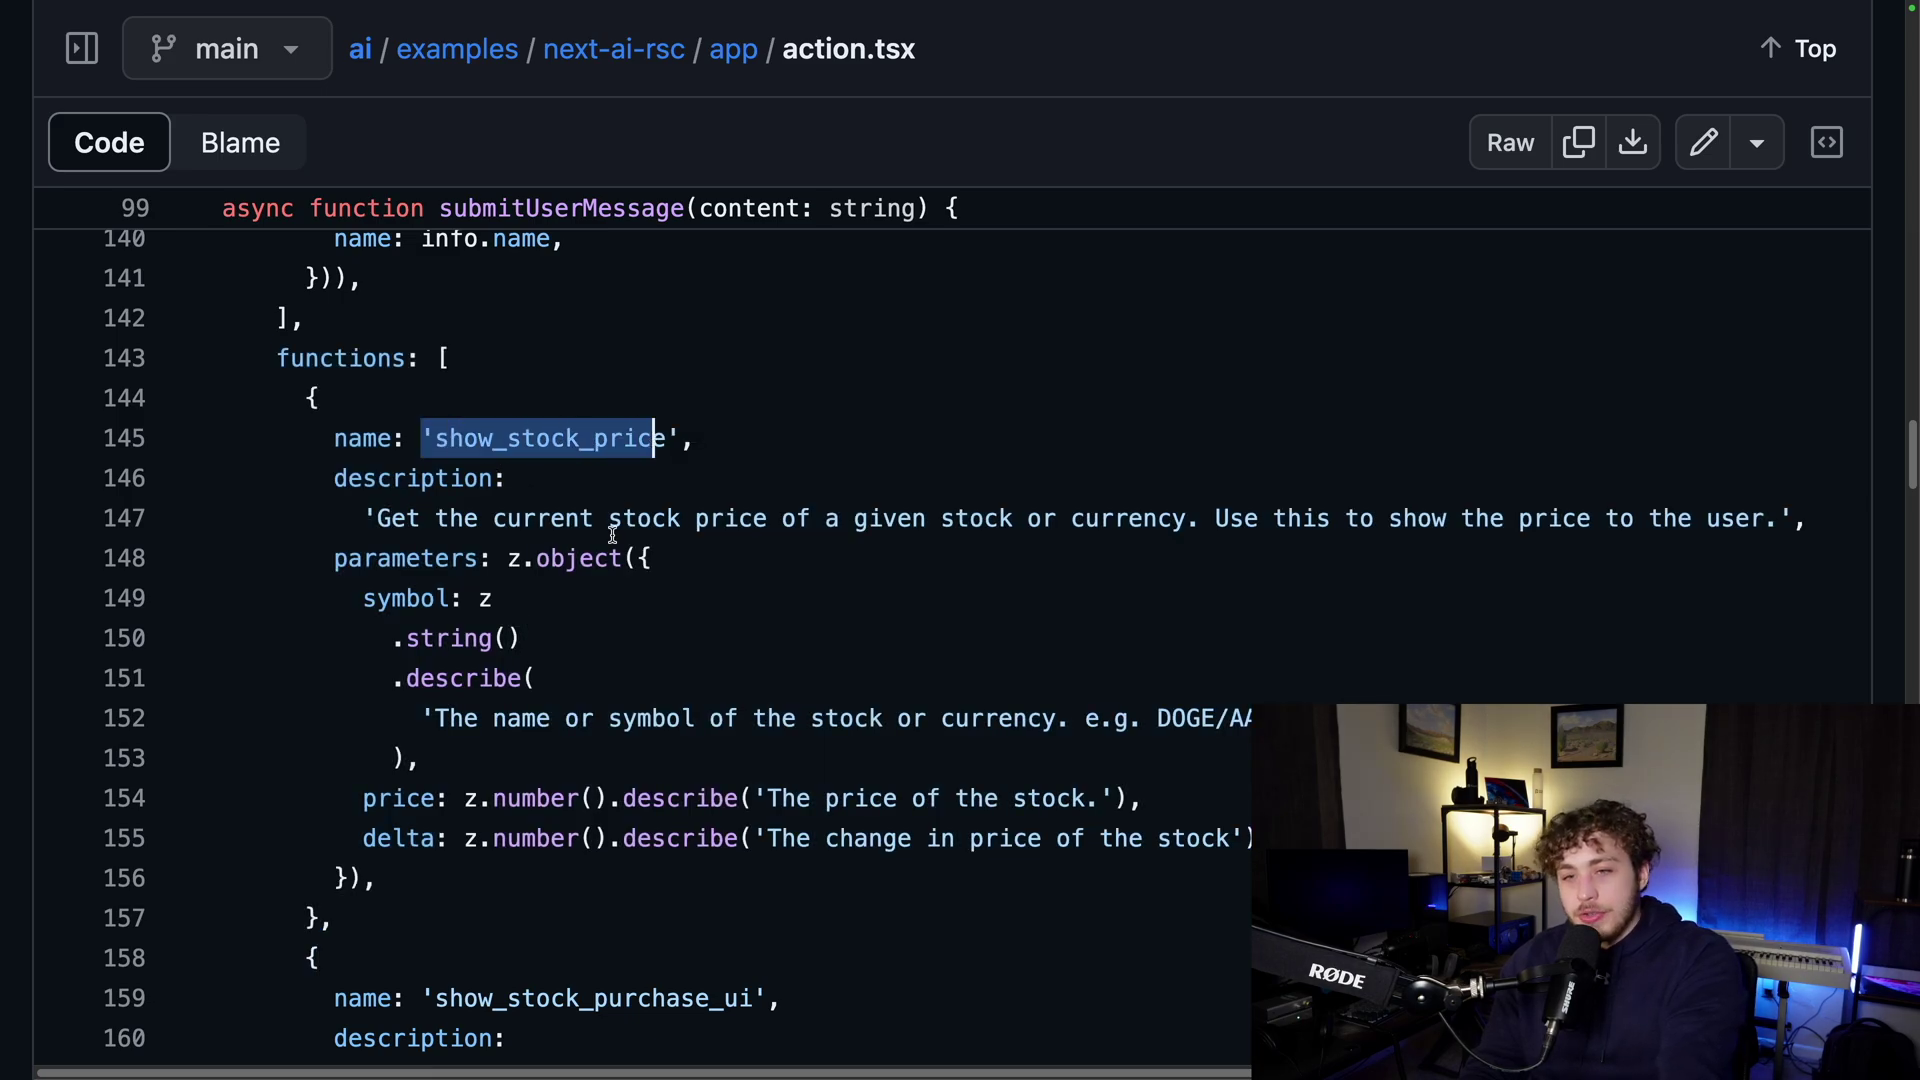
scroll(614, 532, down, 2)
drag(362, 352, 766, 395)
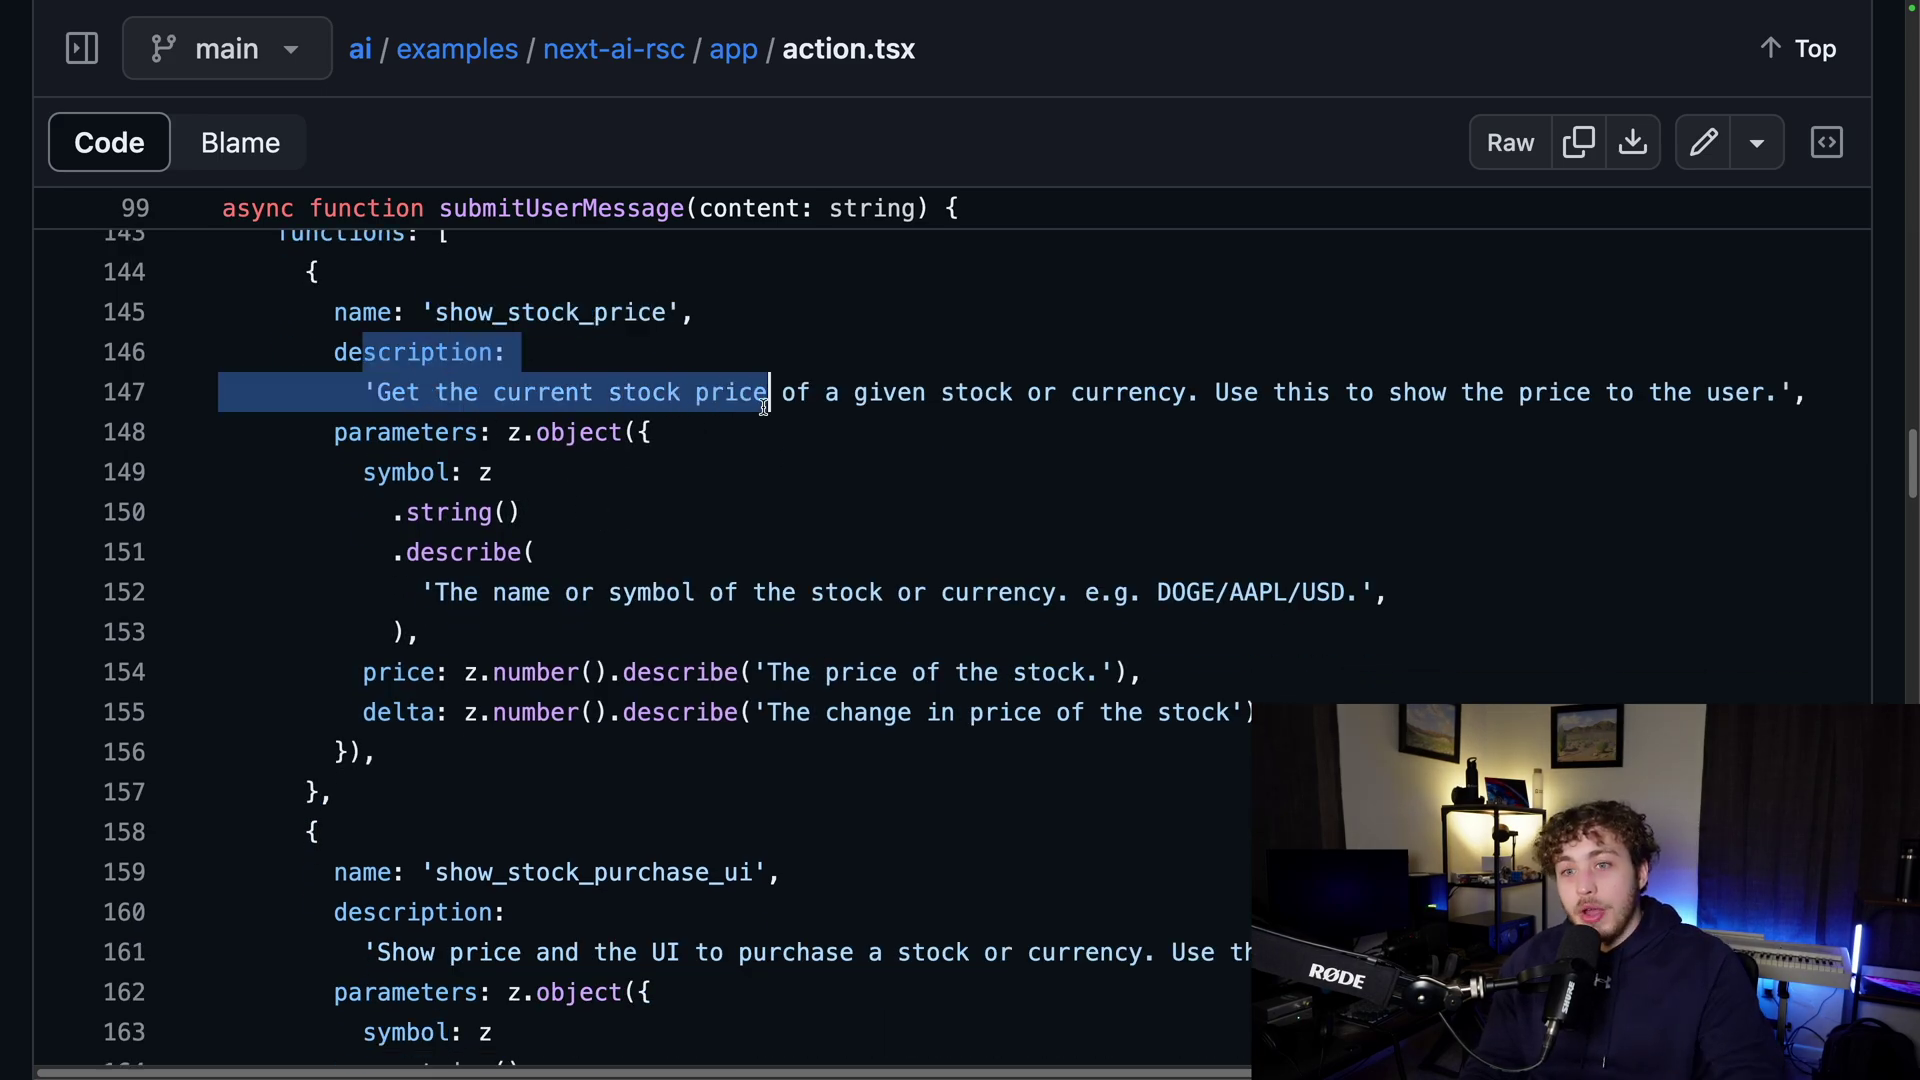
click(764, 402)
drag(376, 470, 597, 714)
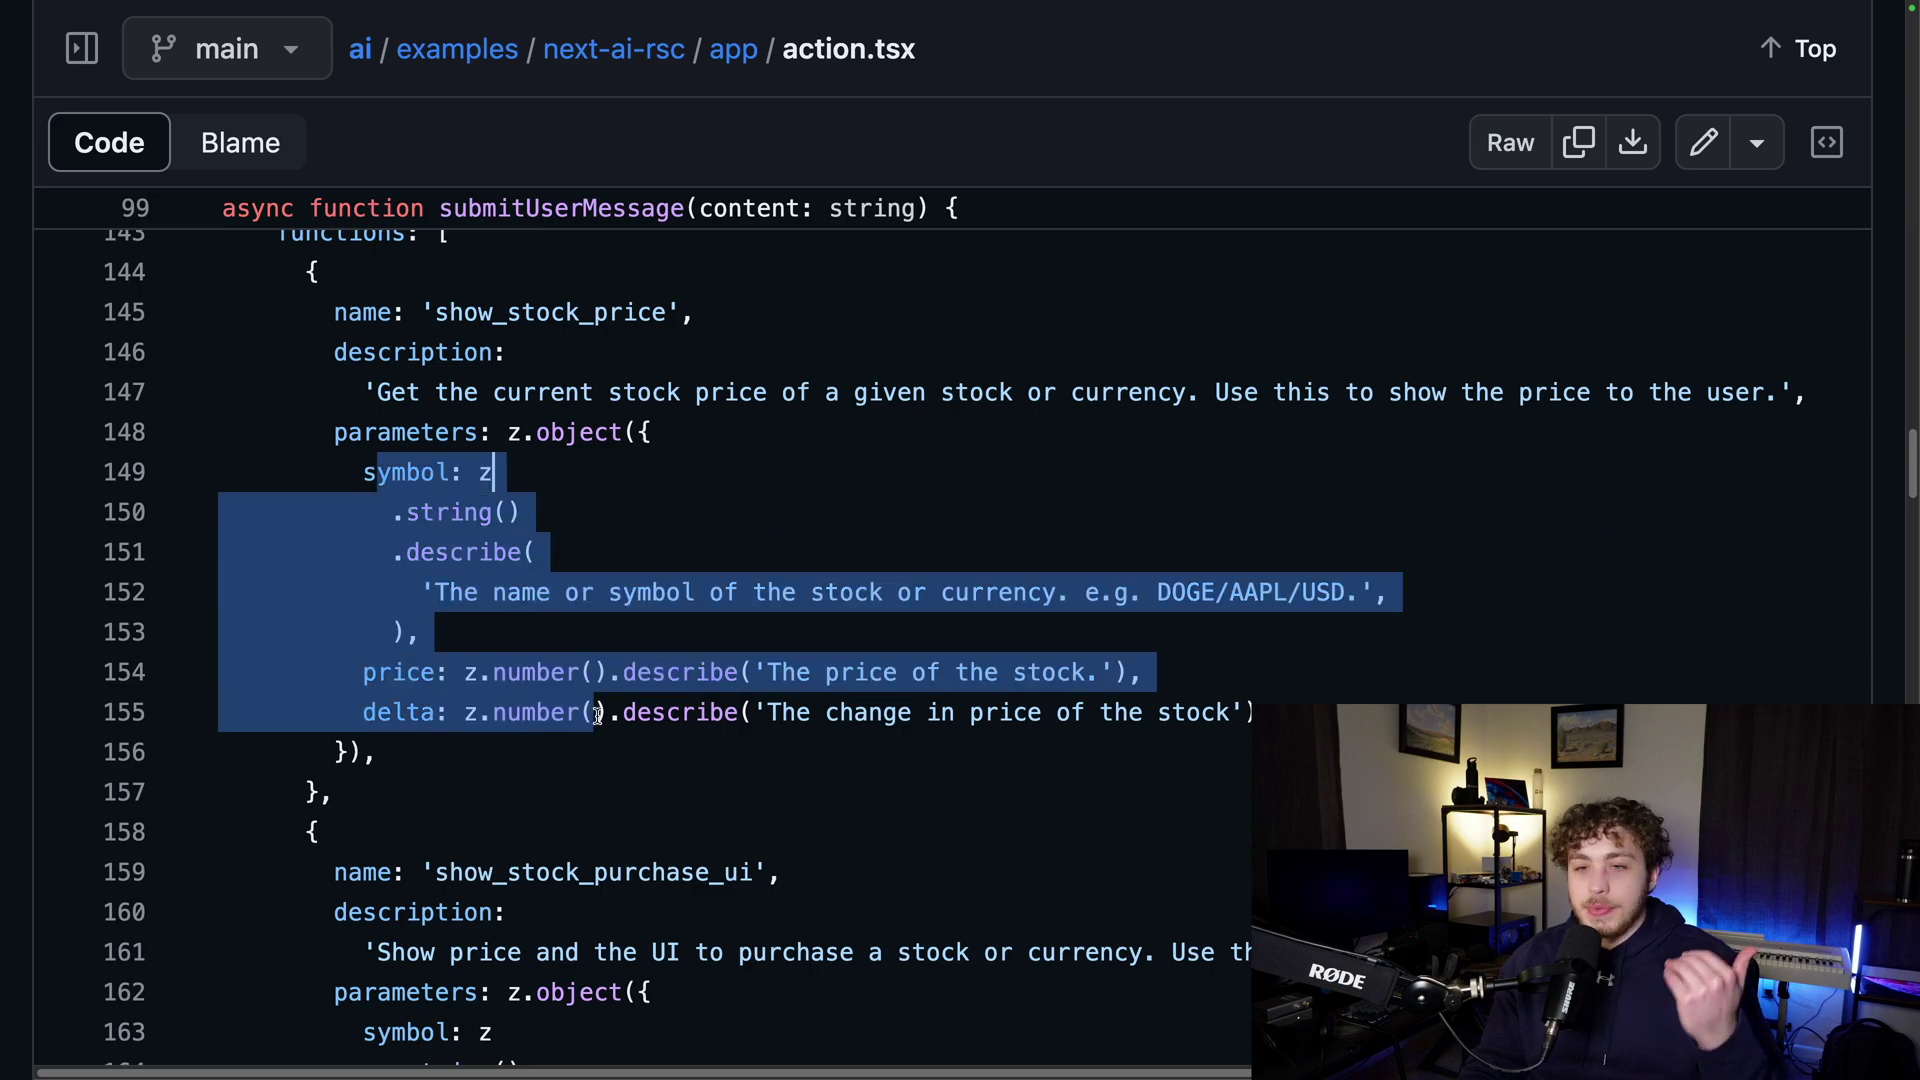
Highlight the remaining function definitions down to list_stocks, then page further down action.tsx.
scroll(569, 746, down, 5)
click(436, 606)
drag(434, 516, 634, 572)
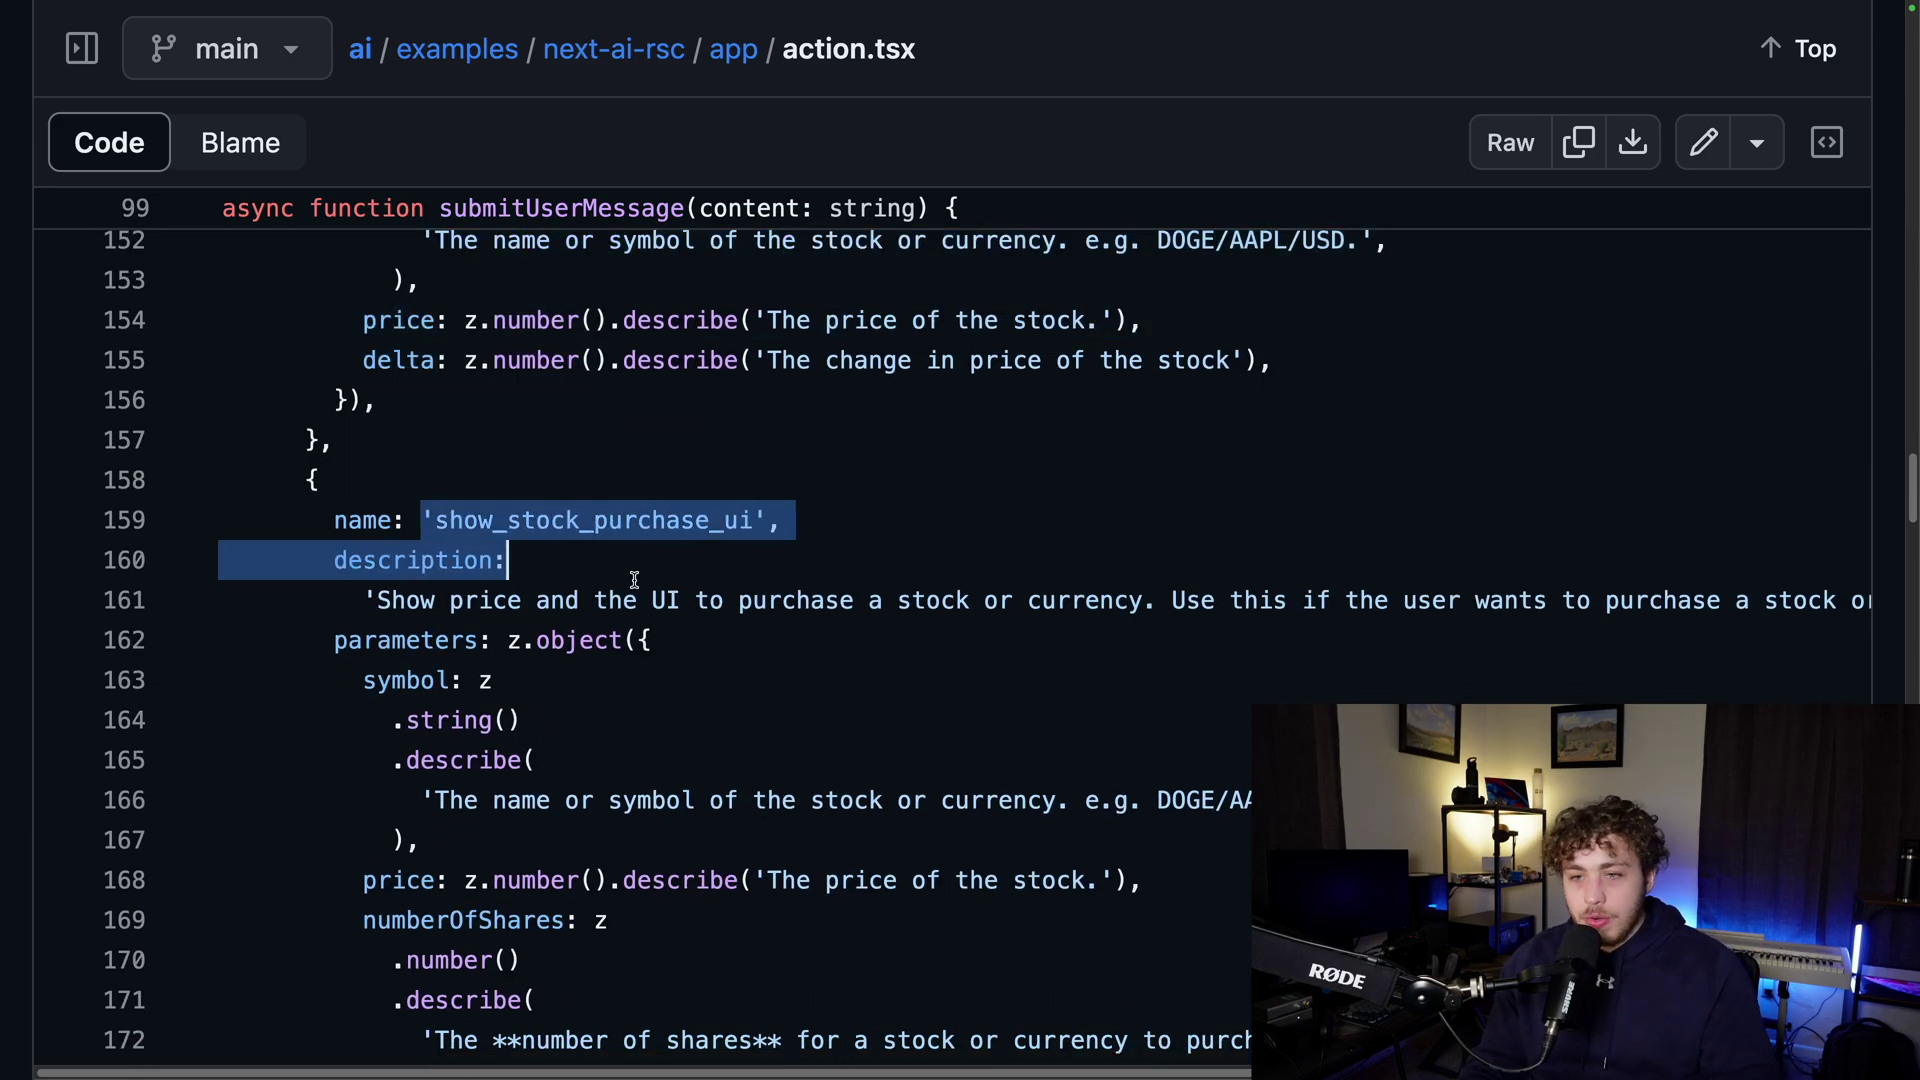
scroll(634, 572, down, 5)
drag(410, 680, 594, 680)
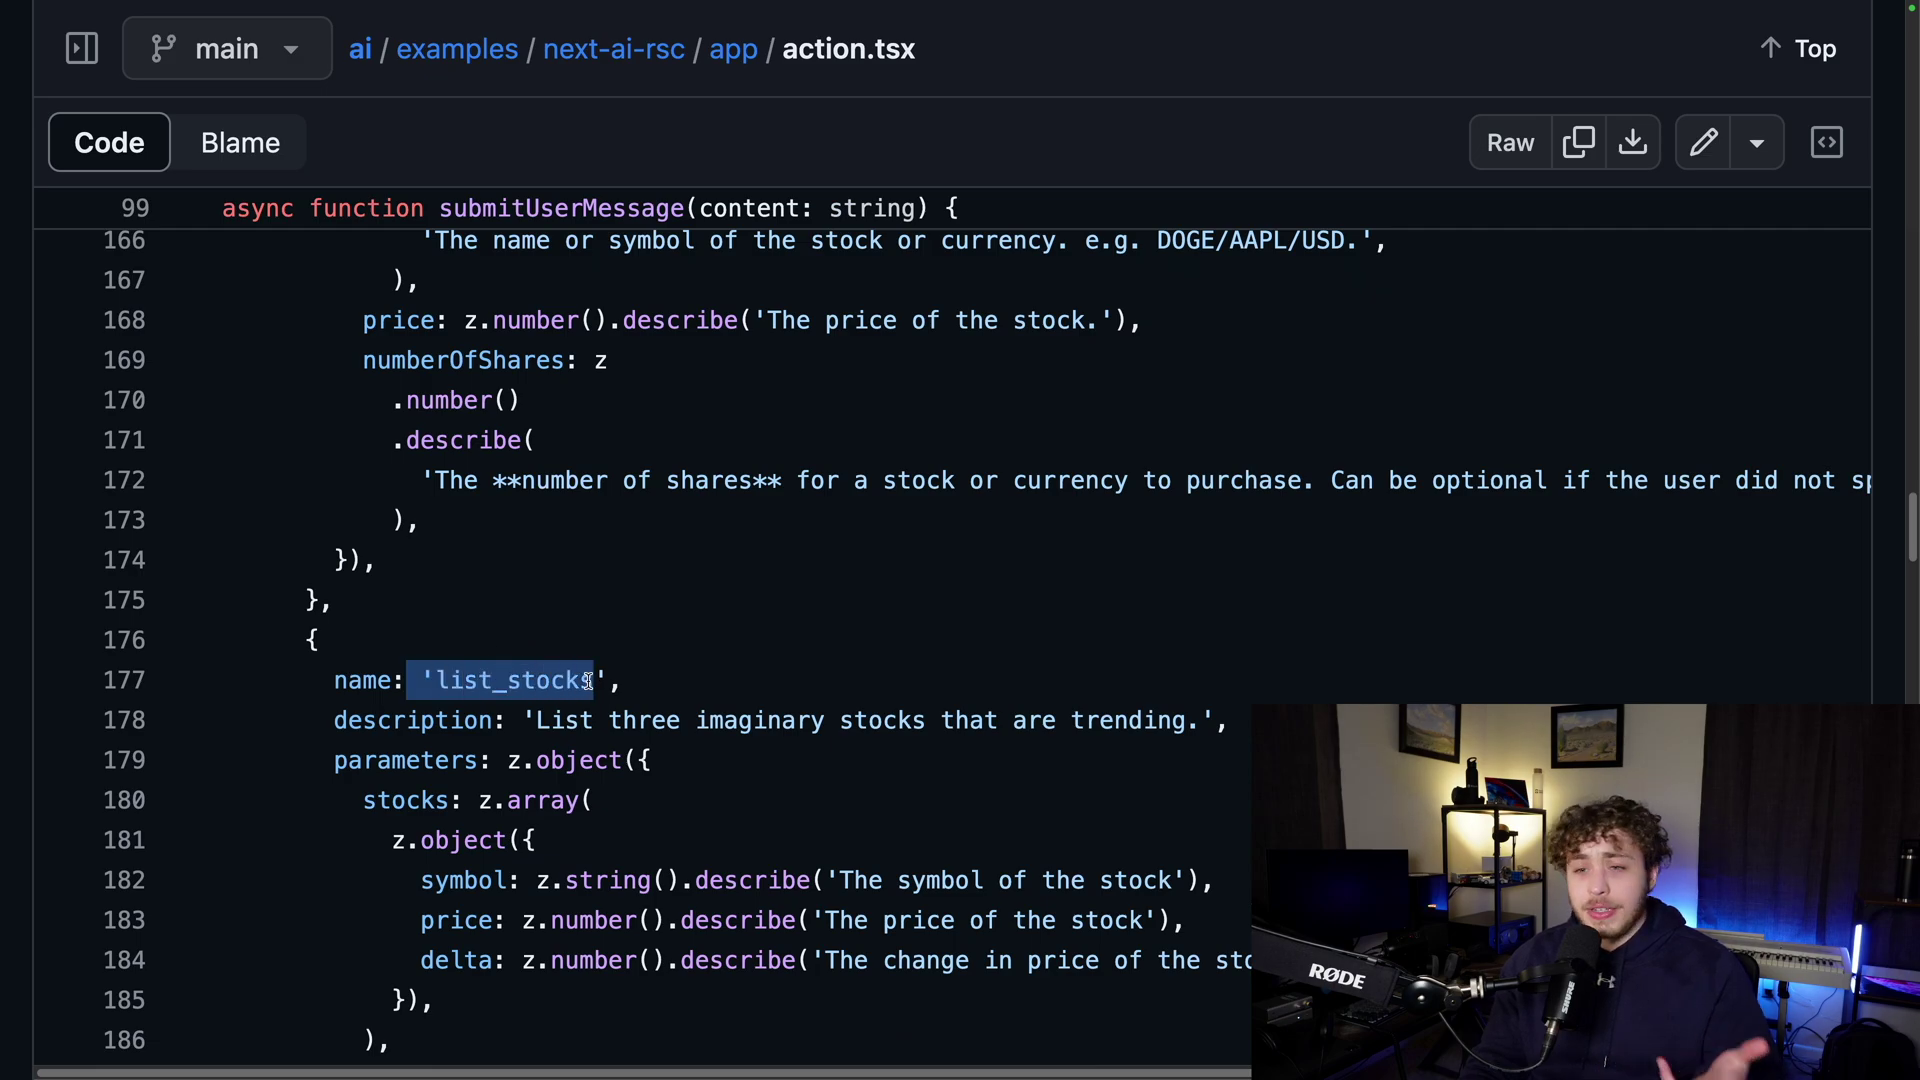
scroll(594, 679, down, 3)
click(556, 670)
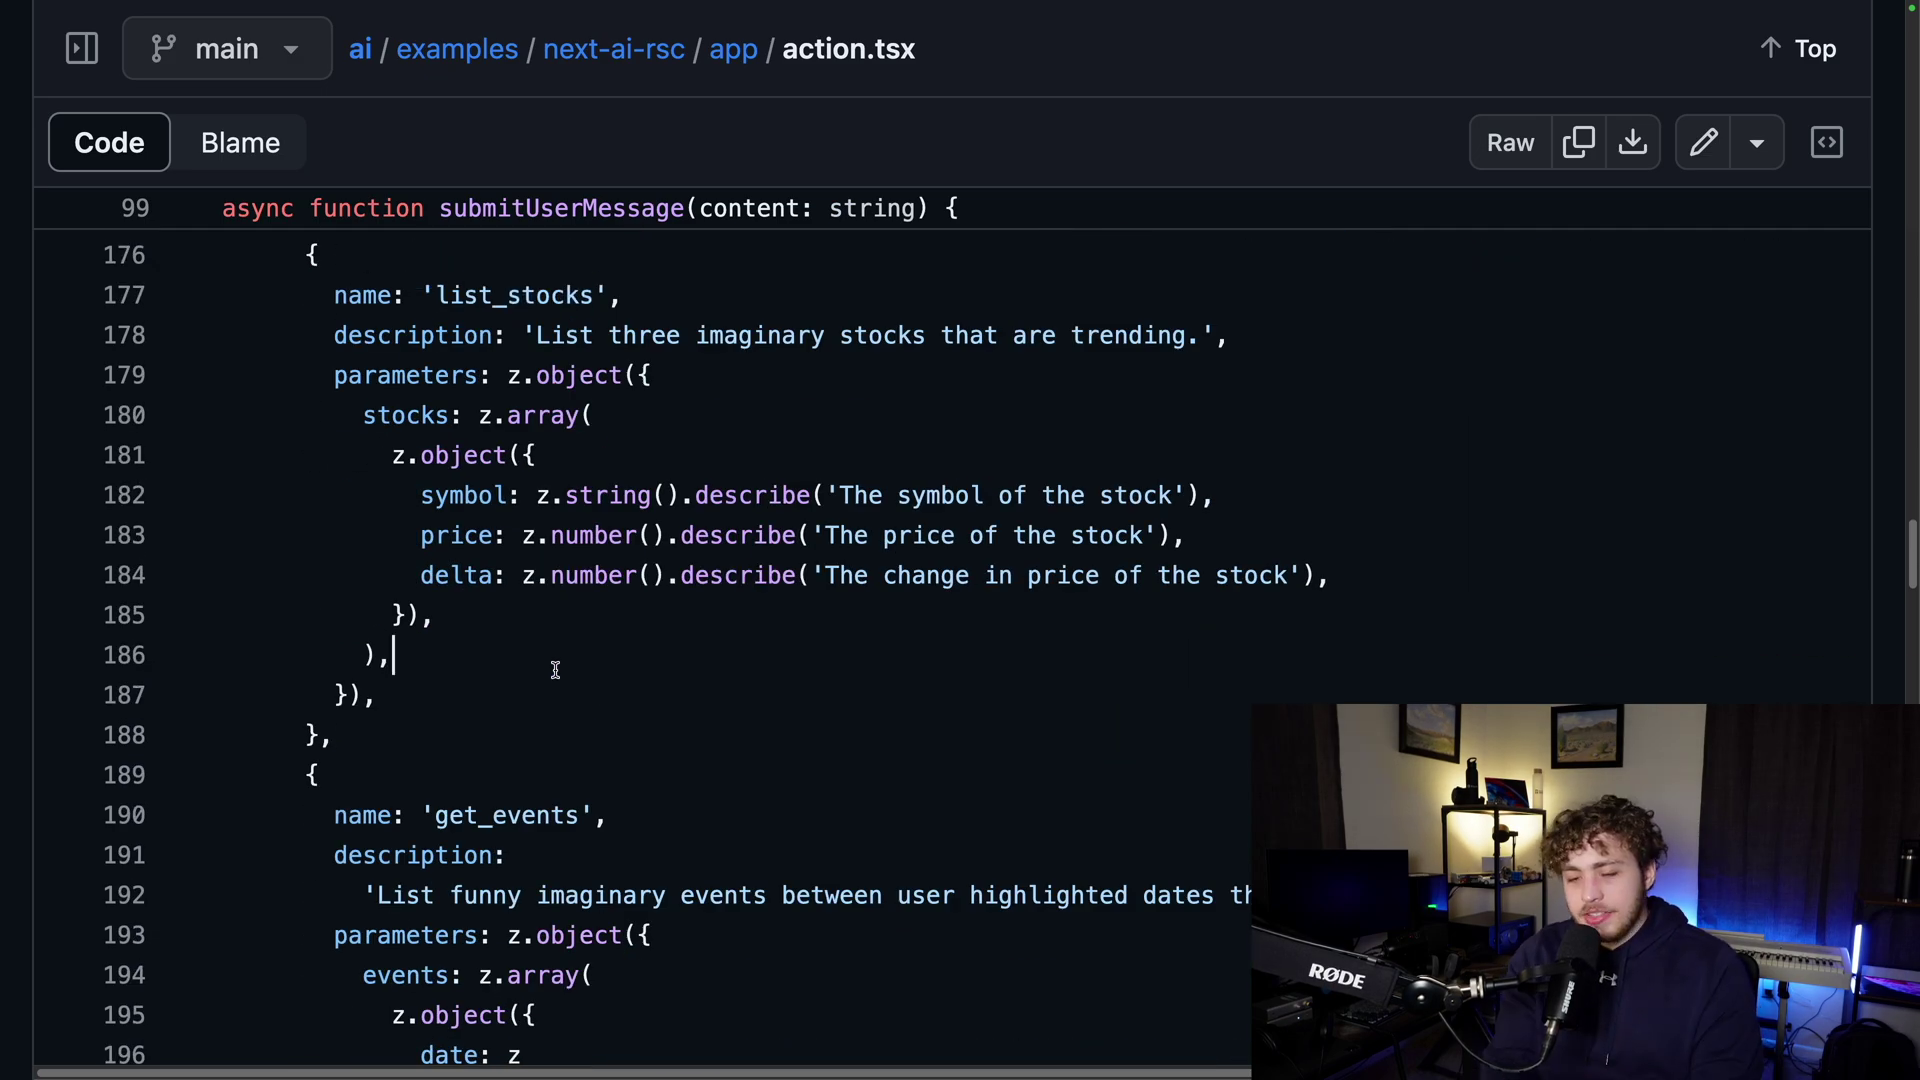
key(Page_Down)
key(Page_Down)
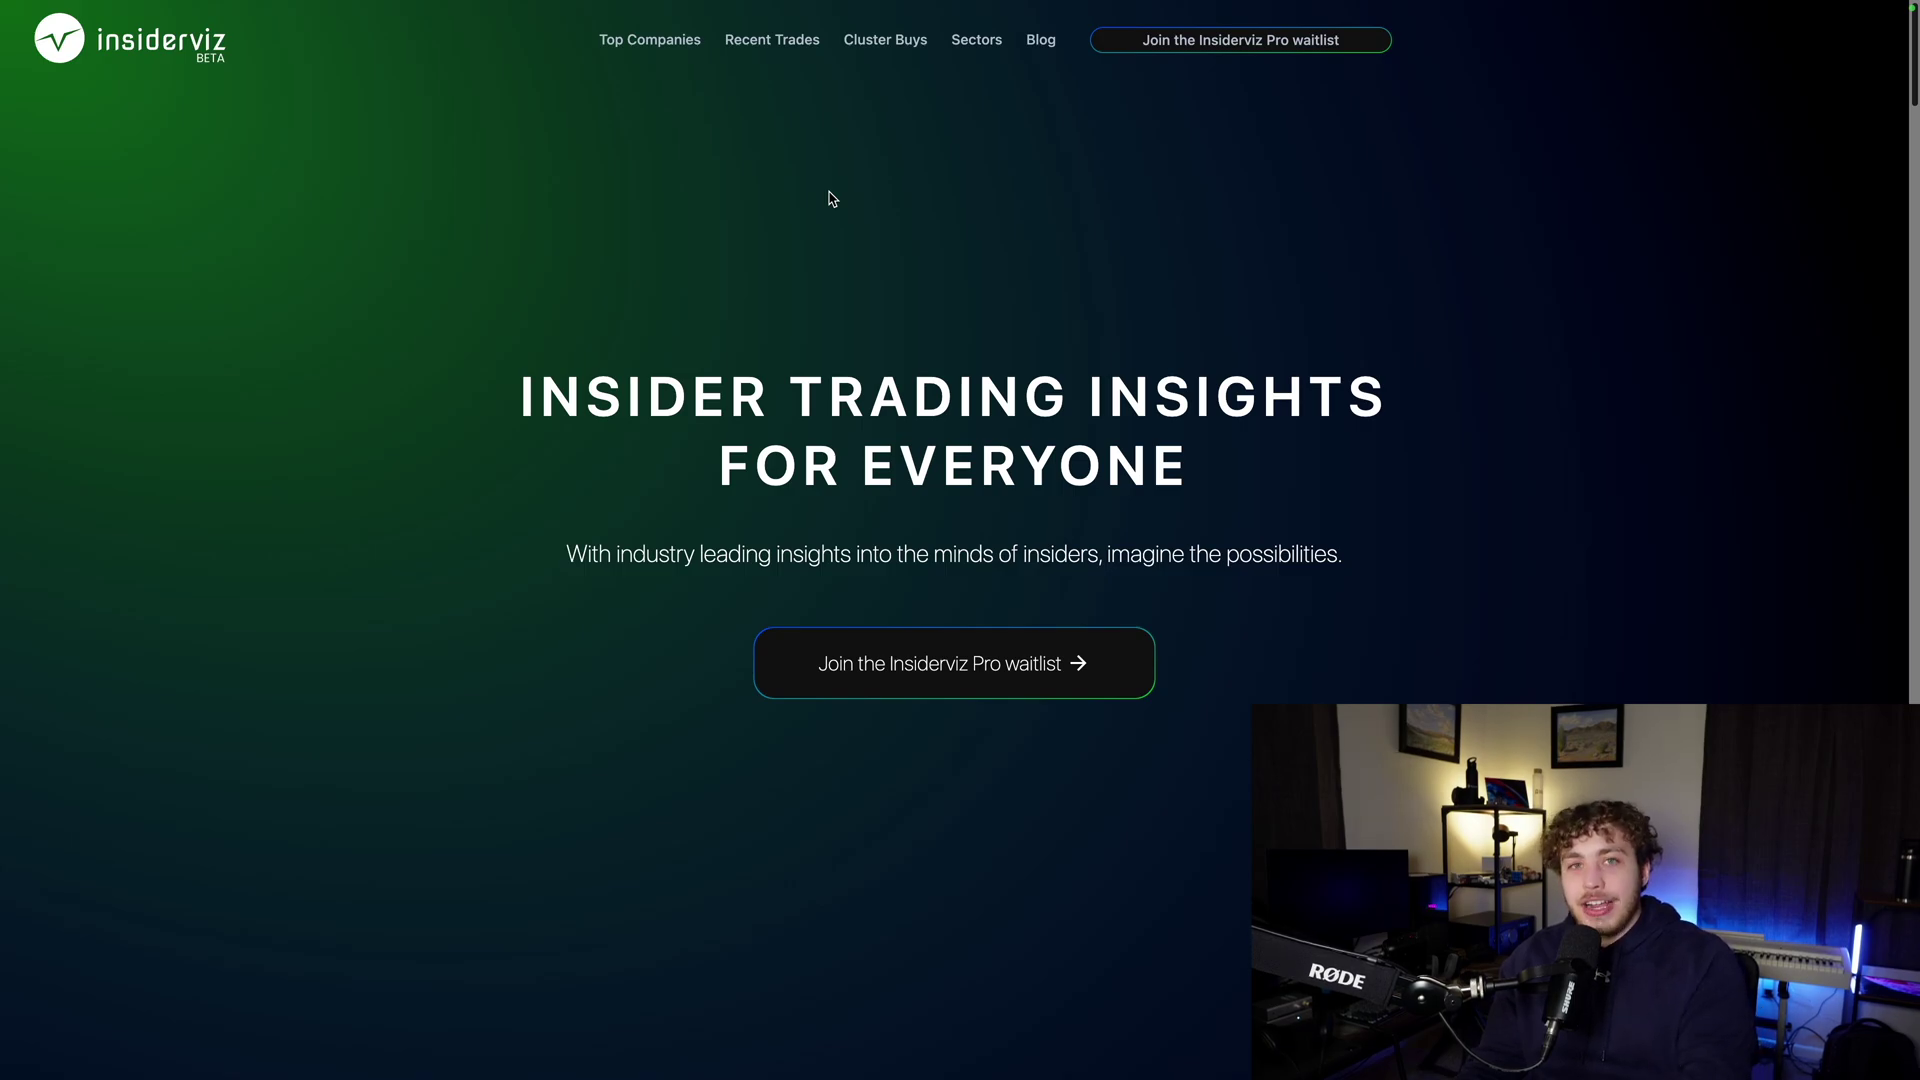
Open Recent Trades and select ROCKWELL AUTOMATION, INC to view its ROK price chart.
click(786, 44)
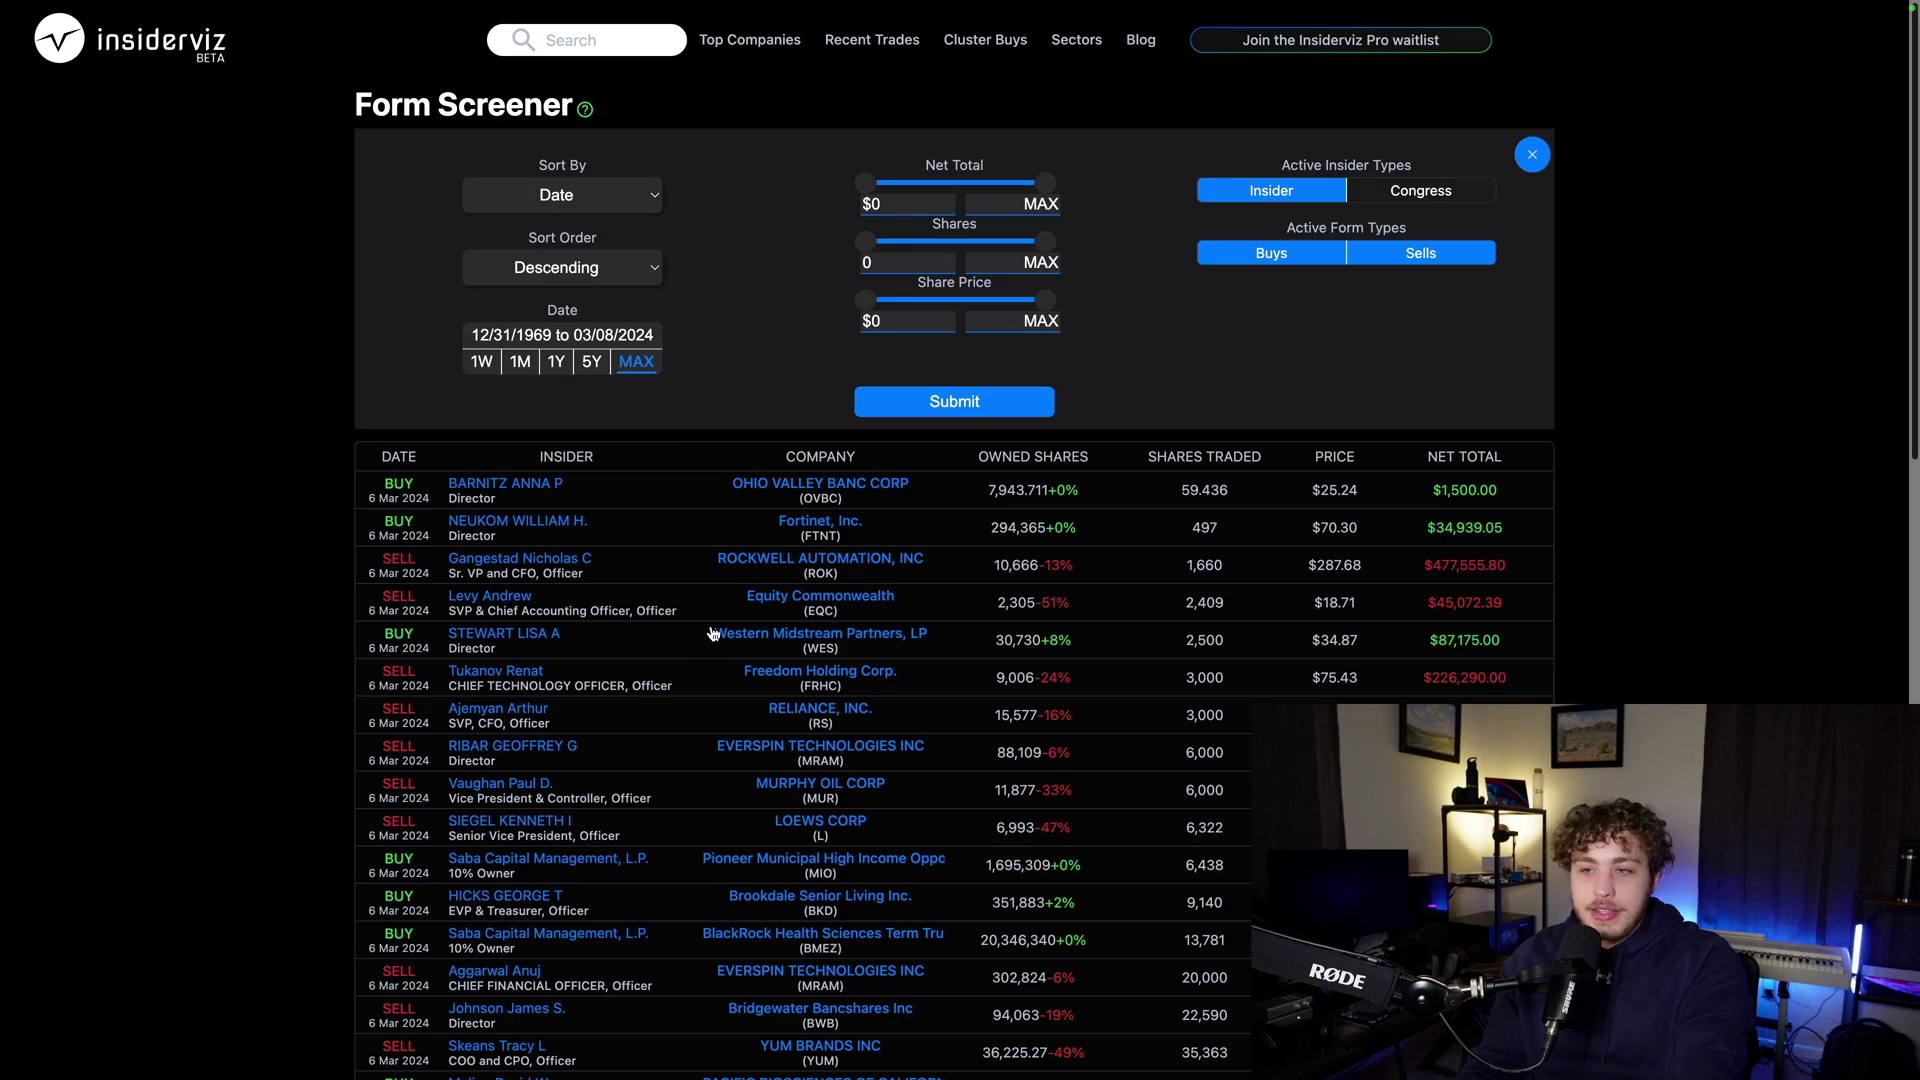
click(896, 561)
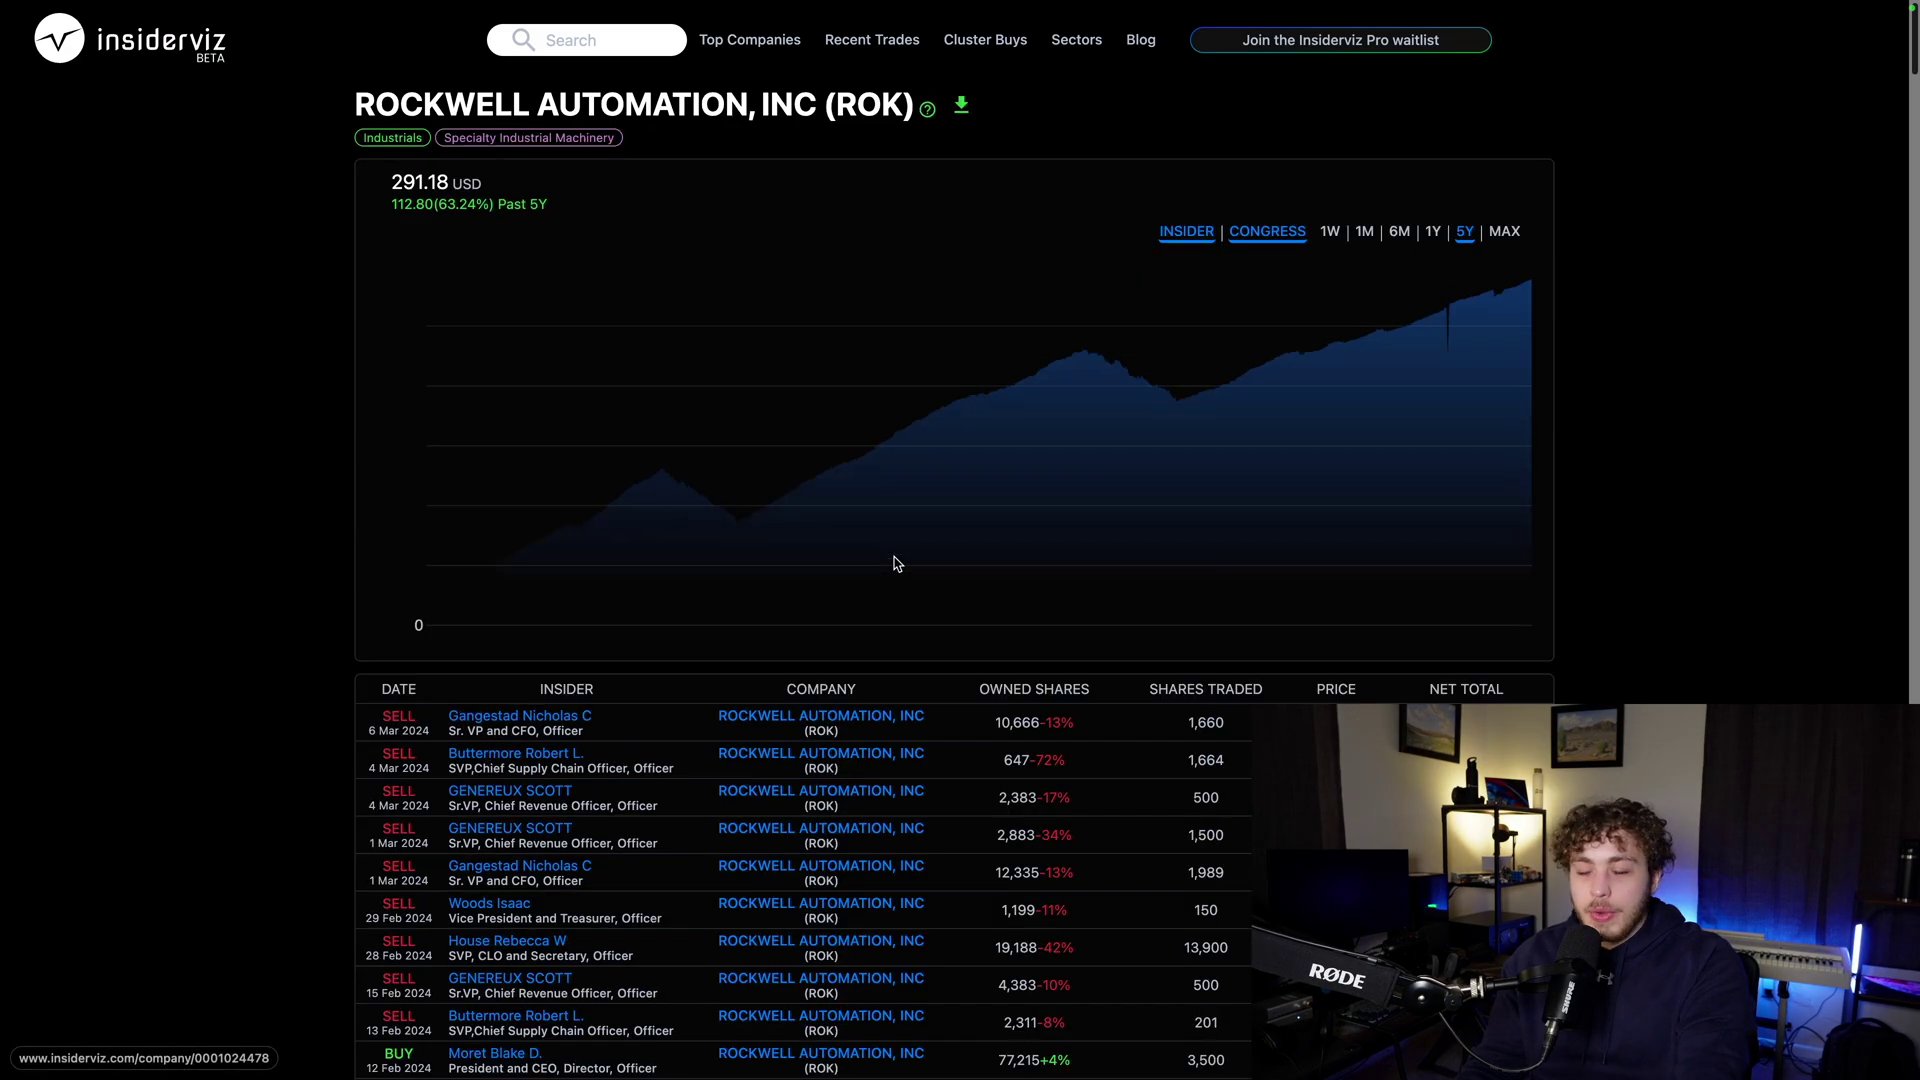